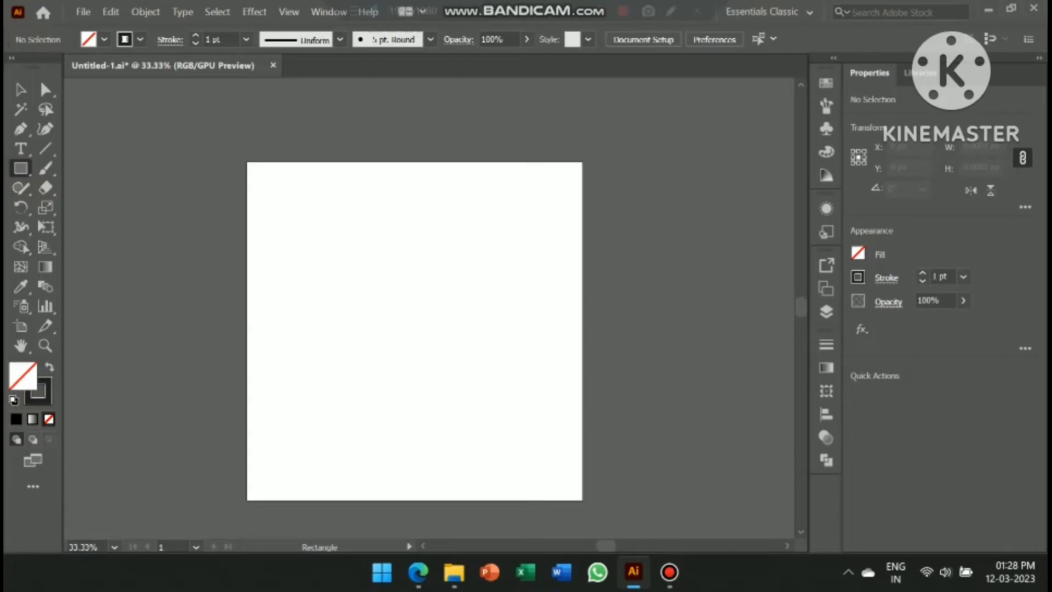
# Step: Draw a rectangle across the lower artboard and three overlapping circles along its top edge
pyautogui.moveTo(246, 357); pyautogui.dragTo(582, 500)
pyautogui.moveTo(21, 169); pyautogui.dragTo(106, 207)
pyautogui.moveTo(279, 371)
pyautogui.mouseDown()
pyautogui.moveTo(302, 377)
pyautogui.moveTo(356, 356)
pyautogui.moveTo(368, 375)
pyautogui.moveTo(358, 377)
pyautogui.mouseUp()
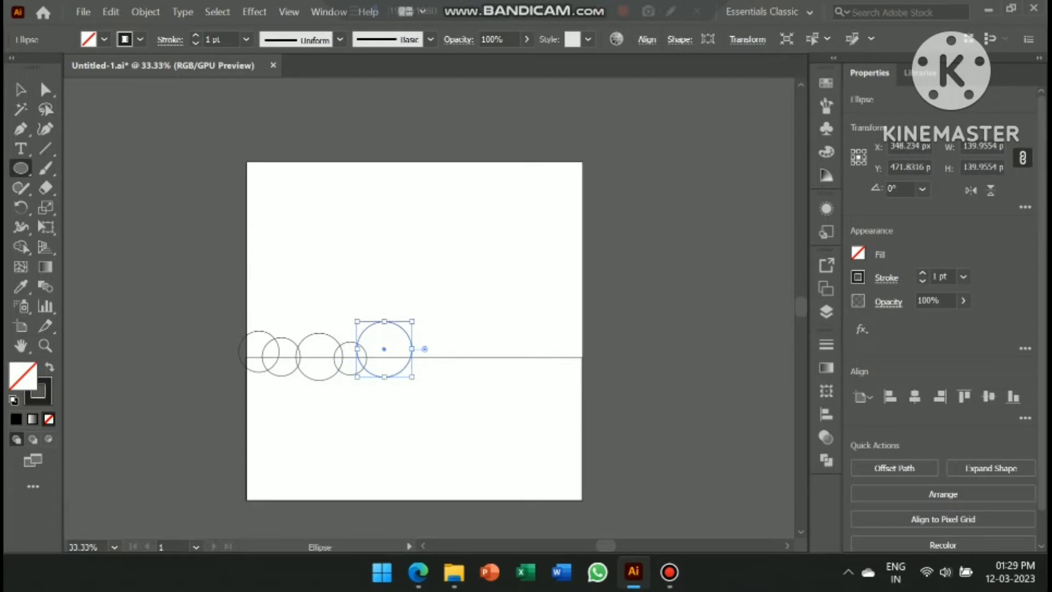
pyautogui.moveTo(444, 381)
pyautogui.mouseDown()
pyautogui.moveTo(486, 379)
pyautogui.moveTo(472, 380)
pyautogui.mouseUp()
pyautogui.moveTo(541, 344)
pyautogui.mouseDown()
pyautogui.moveTo(504, 381)
pyautogui.moveTo(592, 378)
pyautogui.mouseUp()
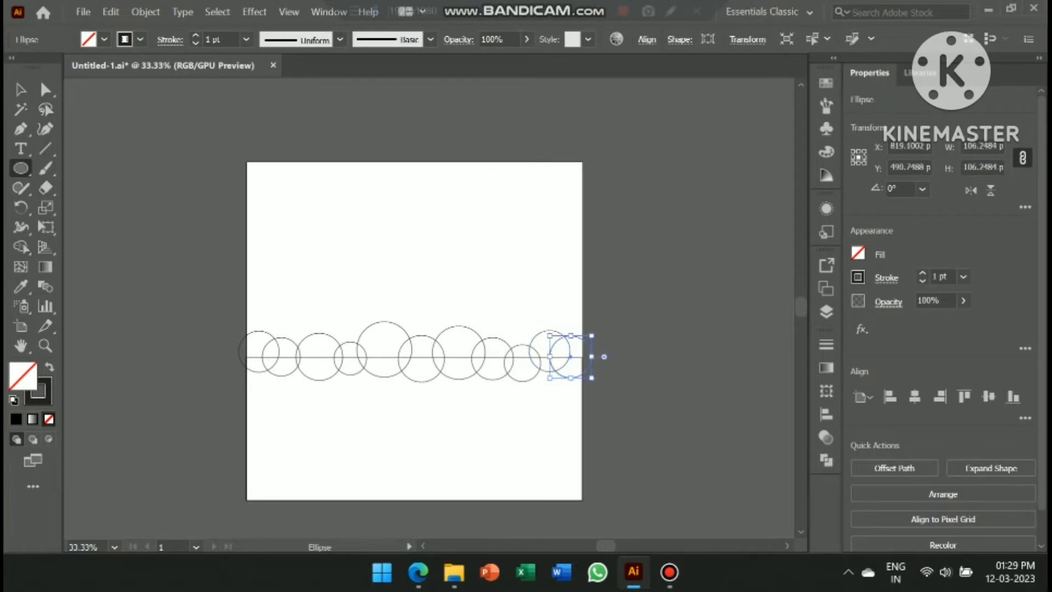
pyautogui.click(21, 89)
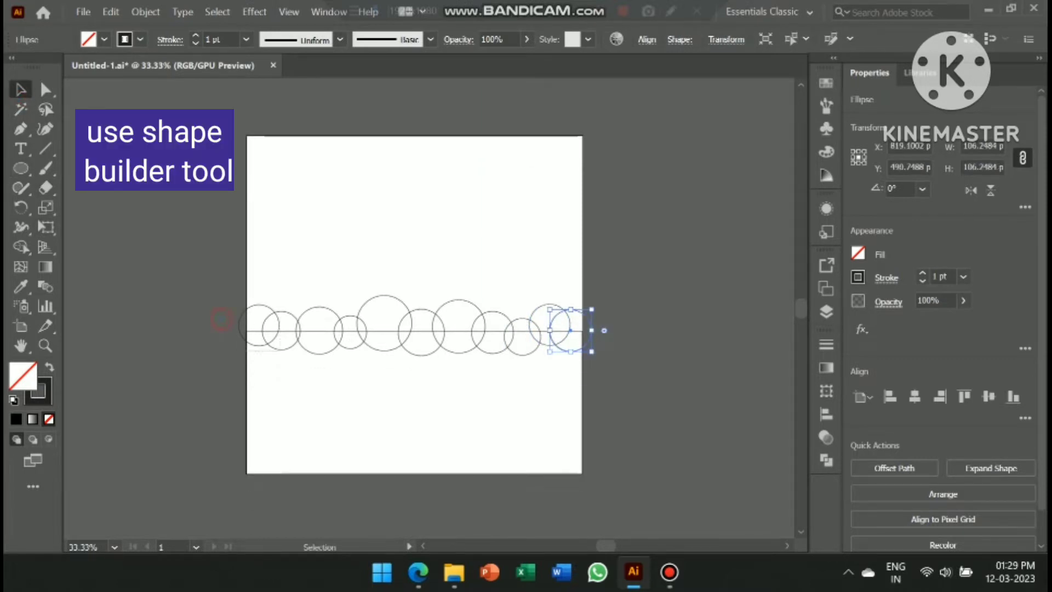
# Step: Select all and merge the circles and rectangle into one scalloped shape with Shape Builder
pyautogui.hotkey('ctrl', 'a')
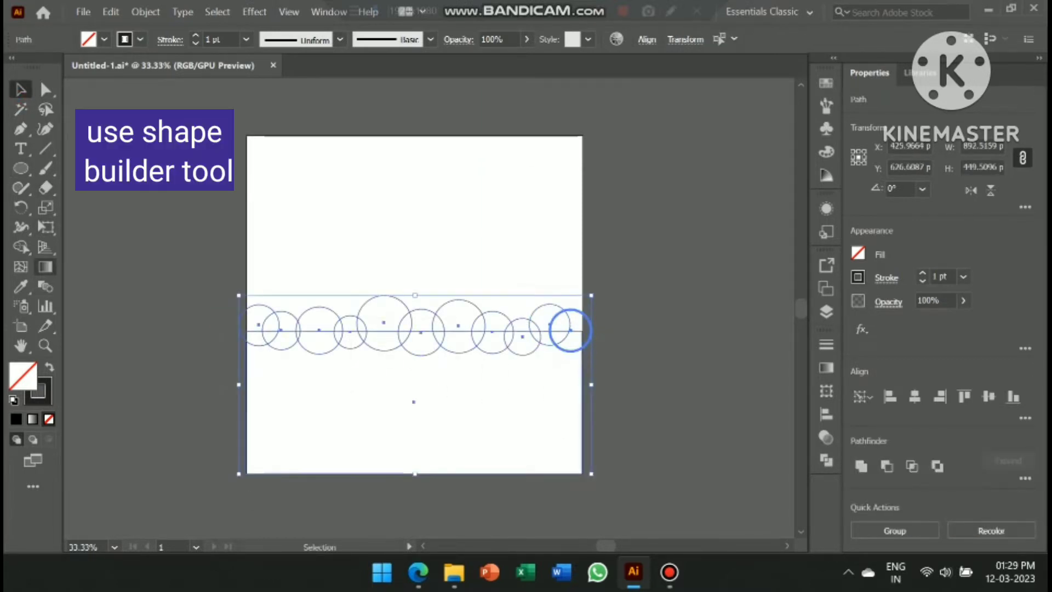
pyautogui.click(21, 246)
pyautogui.moveTo(249, 355); pyautogui.dragTo(299, 408)
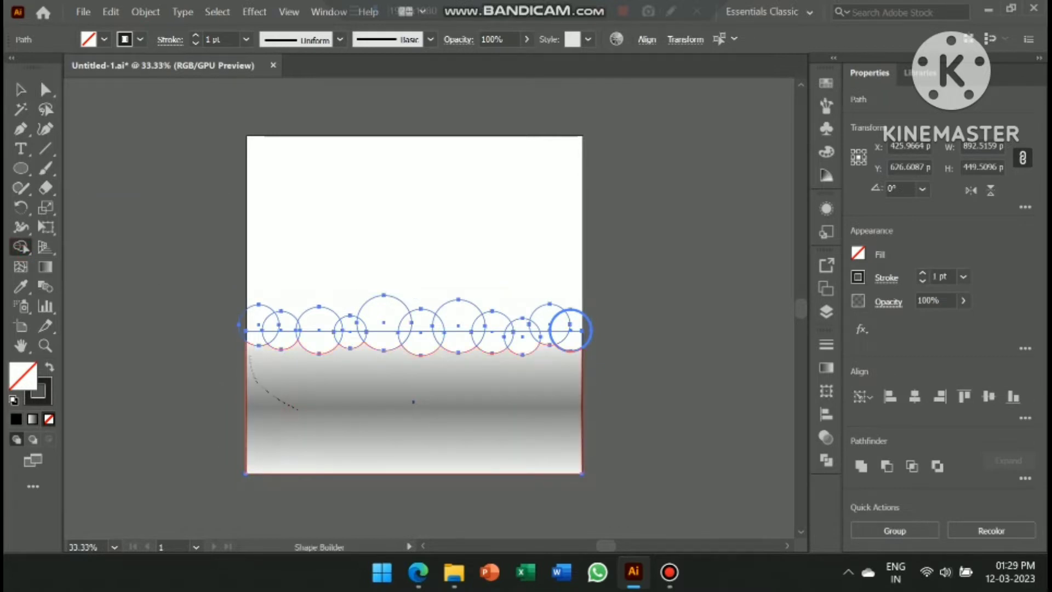
pyautogui.moveTo(345, 327); pyautogui.dragTo(471, 329)
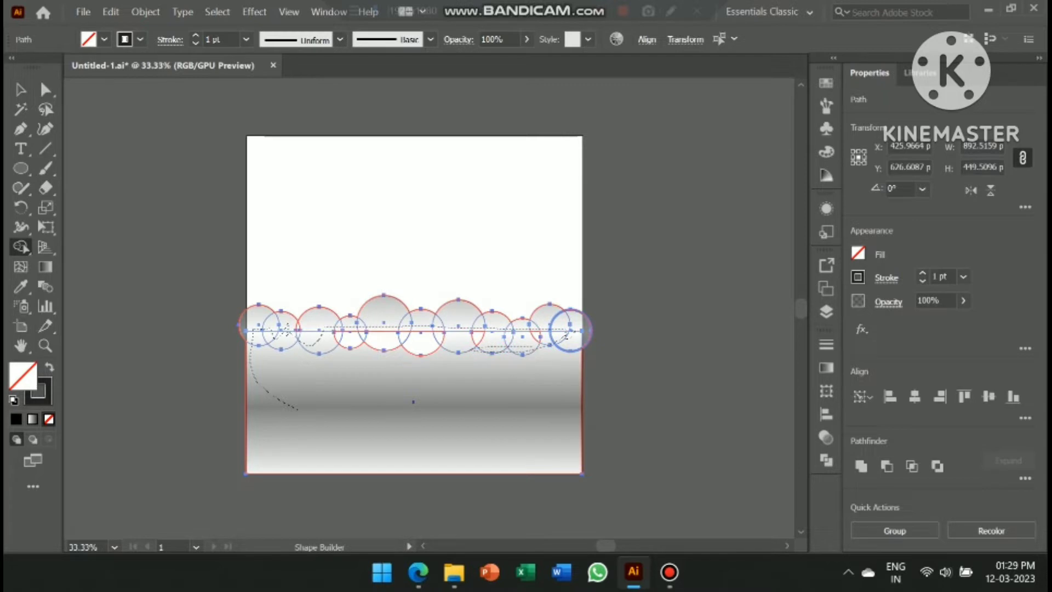
pyautogui.moveTo(566, 334); pyautogui.dragTo(567, 333)
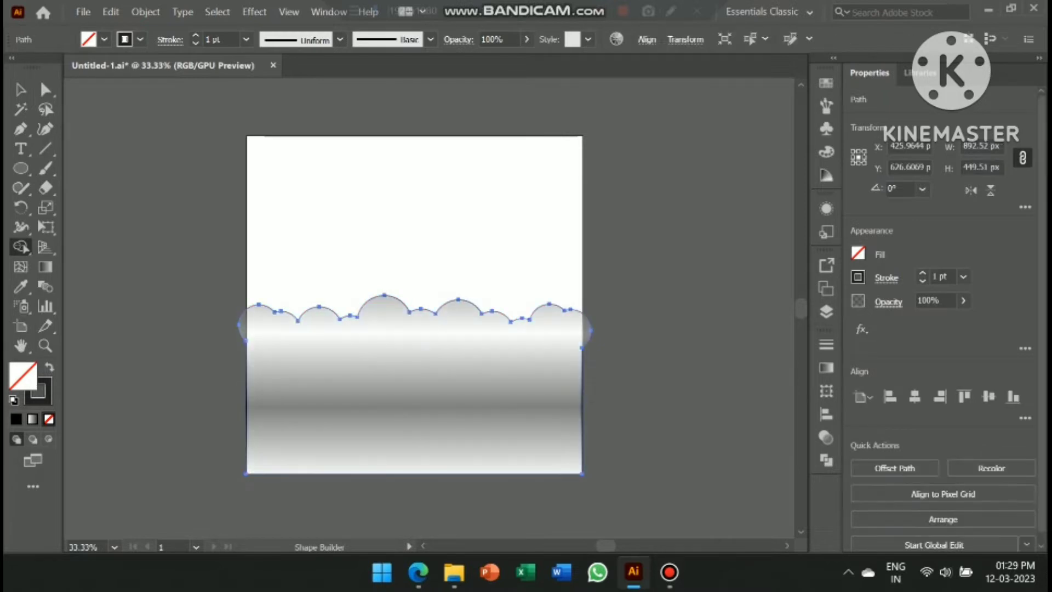
pyautogui.scroll(1, 414, 318)
# Step: Give the merged hill a near-black #231f20 fill and bring up its fill Color Picker
pyautogui.click(49, 367)
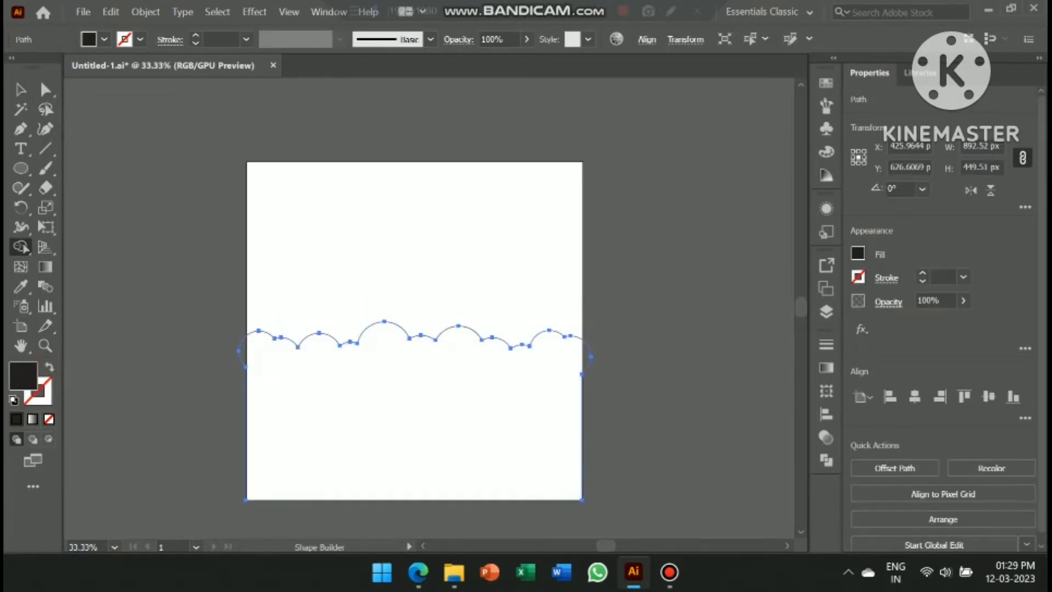
pyautogui.click(20, 89)
pyautogui.hotkey('shift', 'x')
pyautogui.click(341, 379)
pyautogui.click(349, 340)
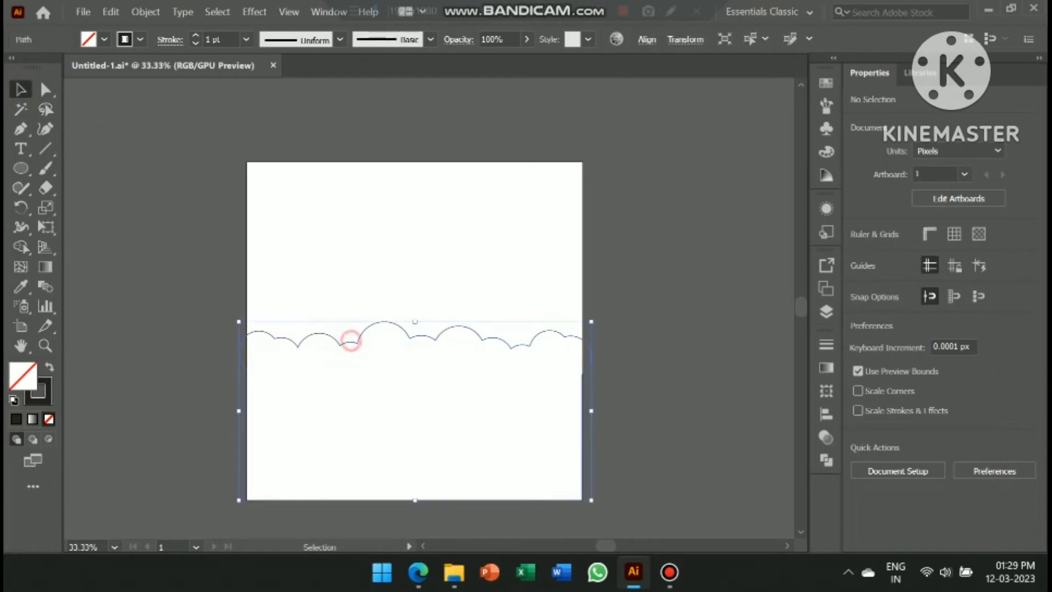
pyautogui.hotkey('shift', 'x')
pyautogui.doubleClick(23, 376)
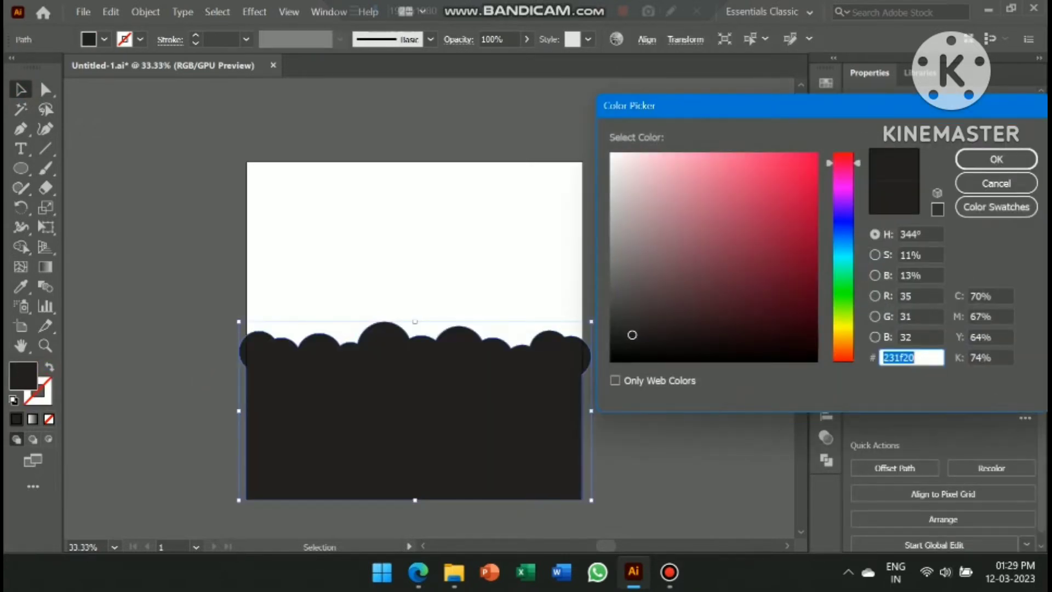
# Step: Fill the scalloped hill with bright green #11bf36
pyautogui.moveTo(843, 163); pyautogui.dragTo(844, 285)
pyautogui.moveTo(808, 228); pyautogui.dragTo(792, 207)
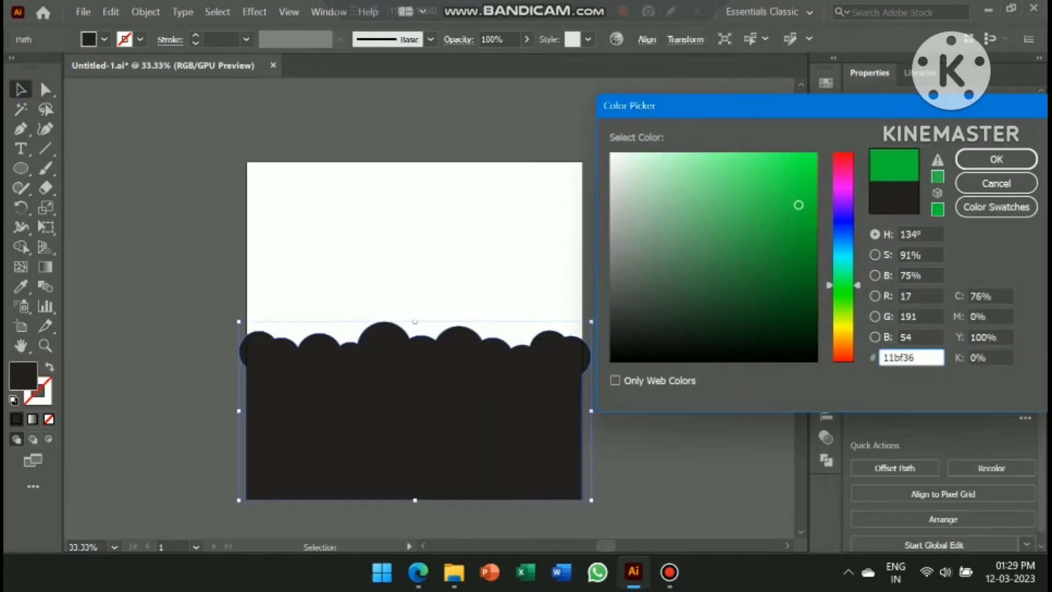
pyautogui.click(997, 160)
# Step: Deselect the hill and set the current fill to lighter green #50df6d
pyautogui.click(618, 360)
pyautogui.scroll(-2, 618, 360)
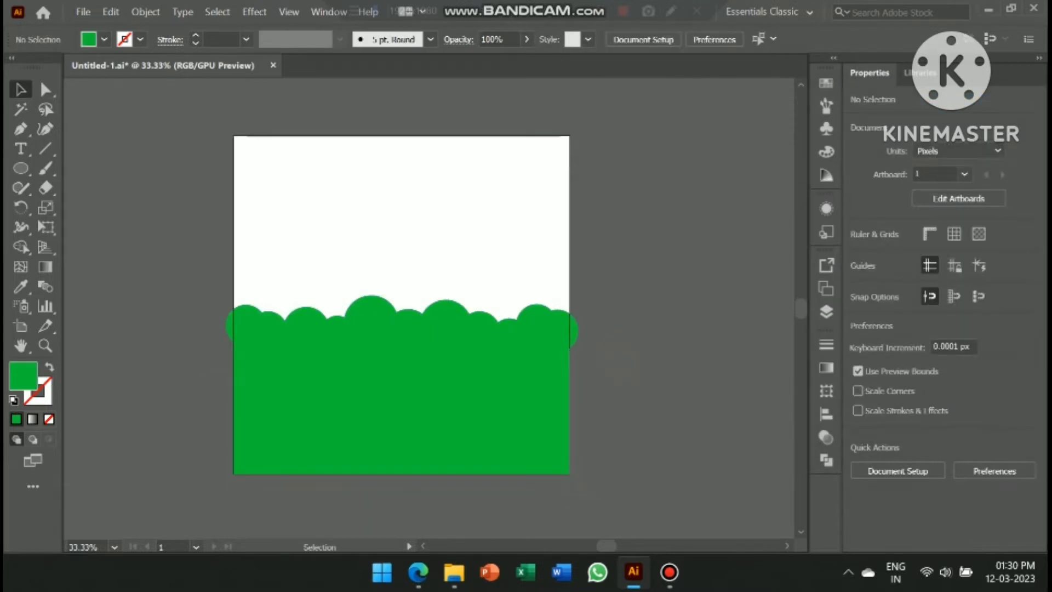
pyautogui.scroll(-1, 619, 360)
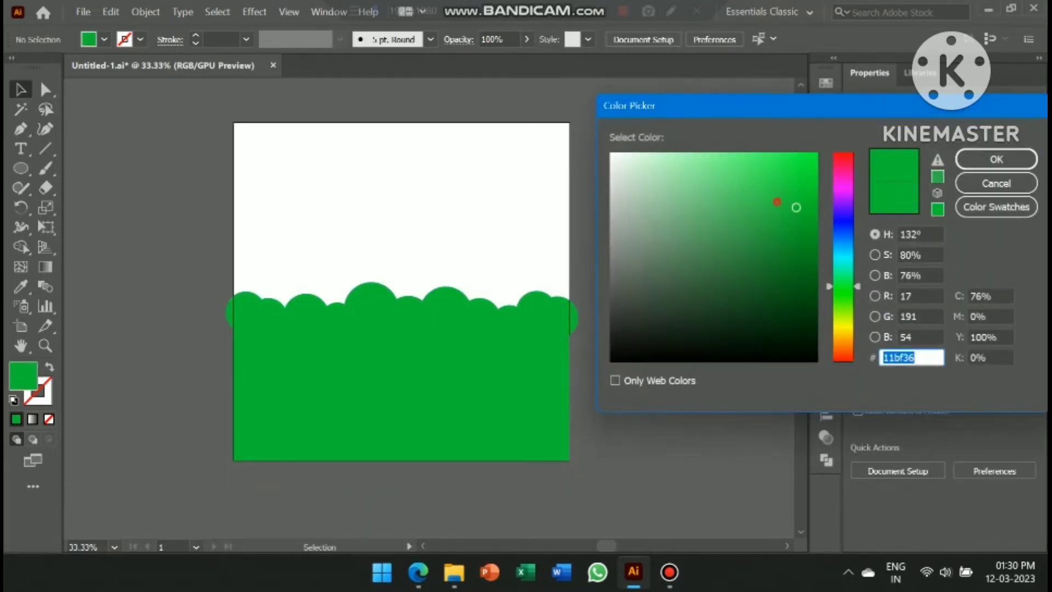
pyautogui.write('50df6d')
pyautogui.press('Return')
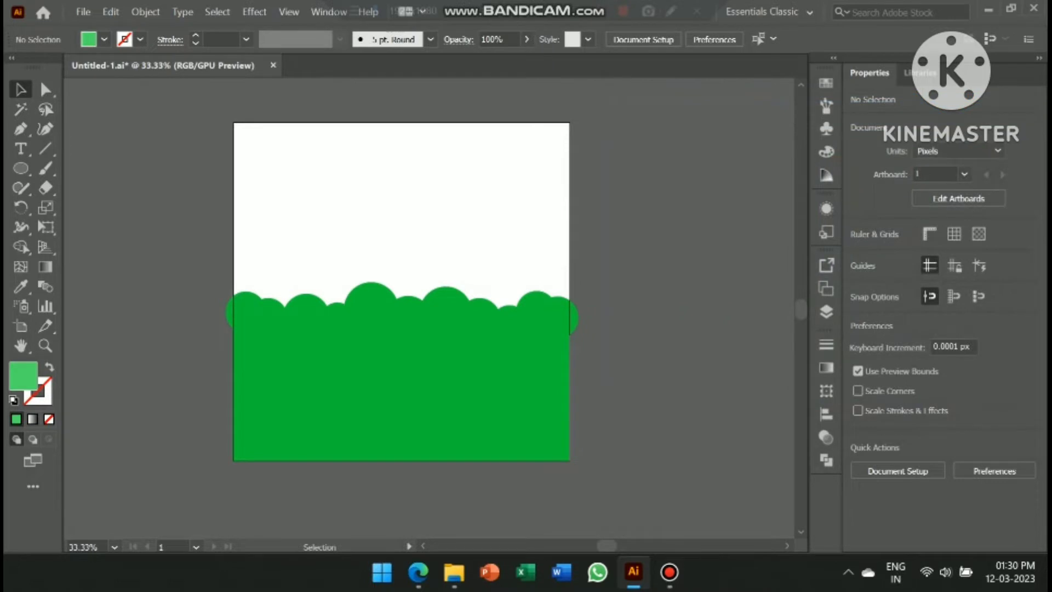
pyautogui.moveTo(20, 168); pyautogui.dragTo(112, 170)
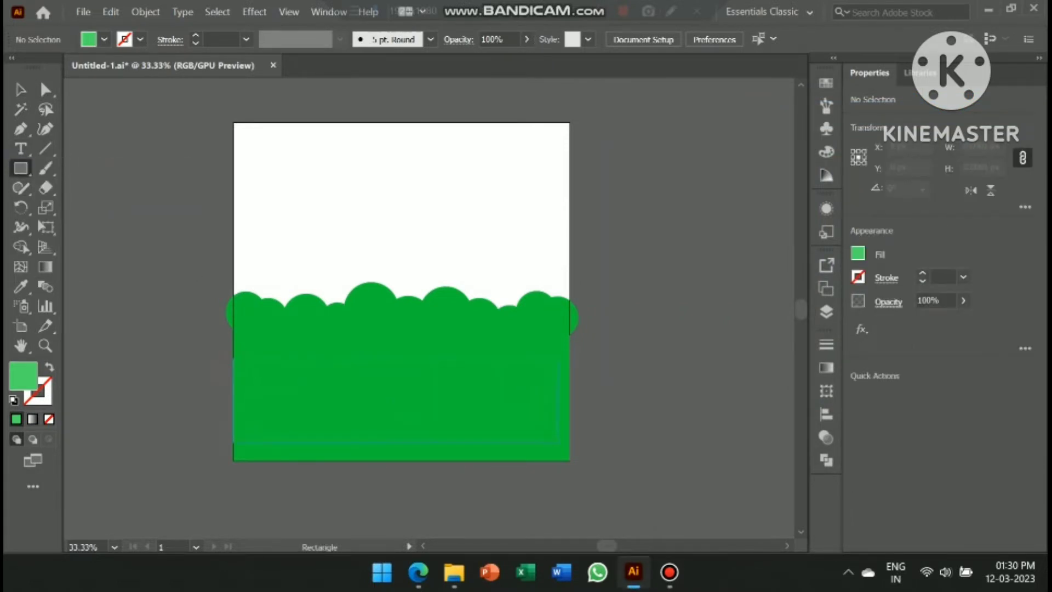
# Step: Draw a light-green rectangle over the lower ground with seven overlapping circles along its top
pyautogui.moveTo(234, 357); pyautogui.dragTo(570, 461)
pyautogui.moveTo(20, 168)
pyautogui.mouseDown()
pyautogui.moveTo(55, 169)
pyautogui.moveTo(104, 207)
pyautogui.mouseUp()
pyautogui.click(240, 356)
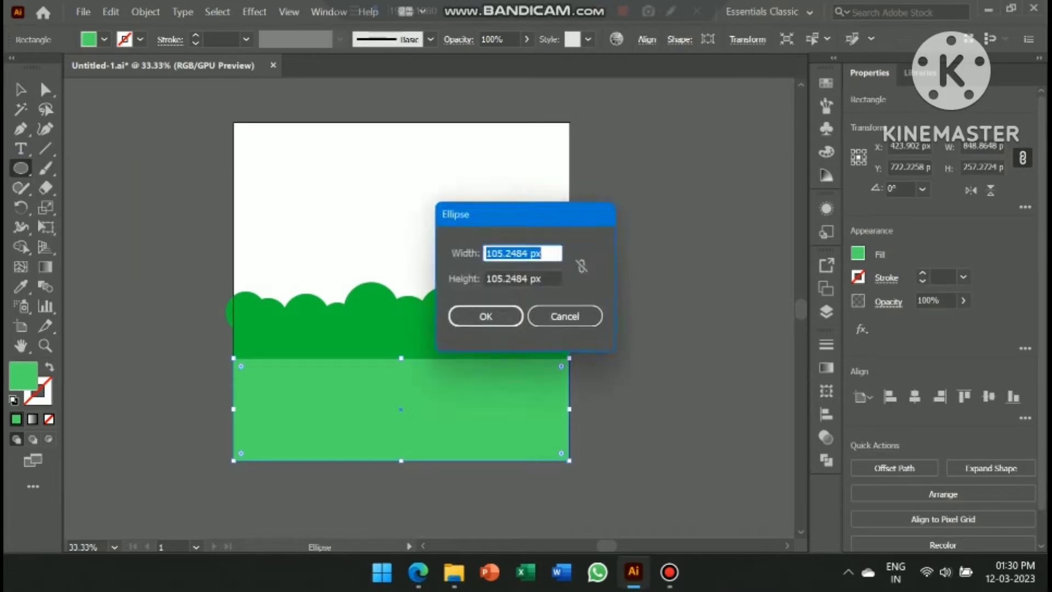
pyautogui.press('Return')
pyautogui.moveTo(251, 345)
pyautogui.mouseDown()
pyautogui.moveTo(279, 371)
pyautogui.moveTo(335, 370)
pyautogui.mouseUp()
pyautogui.moveTo(324, 334)
pyautogui.mouseDown()
pyautogui.moveTo(367, 370)
pyautogui.moveTo(386, 364)
pyautogui.mouseUp()
pyautogui.moveTo(373, 335)
pyautogui.mouseDown()
pyautogui.moveTo(418, 371)
pyautogui.moveTo(442, 371)
pyautogui.mouseUp()
pyautogui.moveTo(438, 341); pyautogui.dragTo(486, 391)
pyautogui.moveTo(428, 328)
pyautogui.mouseDown()
pyautogui.moveTo(458, 355)
pyautogui.moveTo(514, 366)
pyautogui.mouseUp()
pyautogui.moveTo(501, 328)
pyautogui.mouseDown()
pyautogui.moveTo(541, 364)
pyautogui.moveTo(571, 367)
pyautogui.mouseUp()
pyautogui.moveTo(555, 335); pyautogui.dragTo(597, 370)
# Step: Select the light-green rectangle and circles via Layers and merge them into one scalloped hill
pyautogui.keyDown('ctrl'); pyautogui.click(479, 350); pyautogui.keyUp('ctrl')
pyautogui.scroll(-1, 405, 285)
pyautogui.hotkey('ctrl', 'shift', 'a')
pyautogui.press('F7')
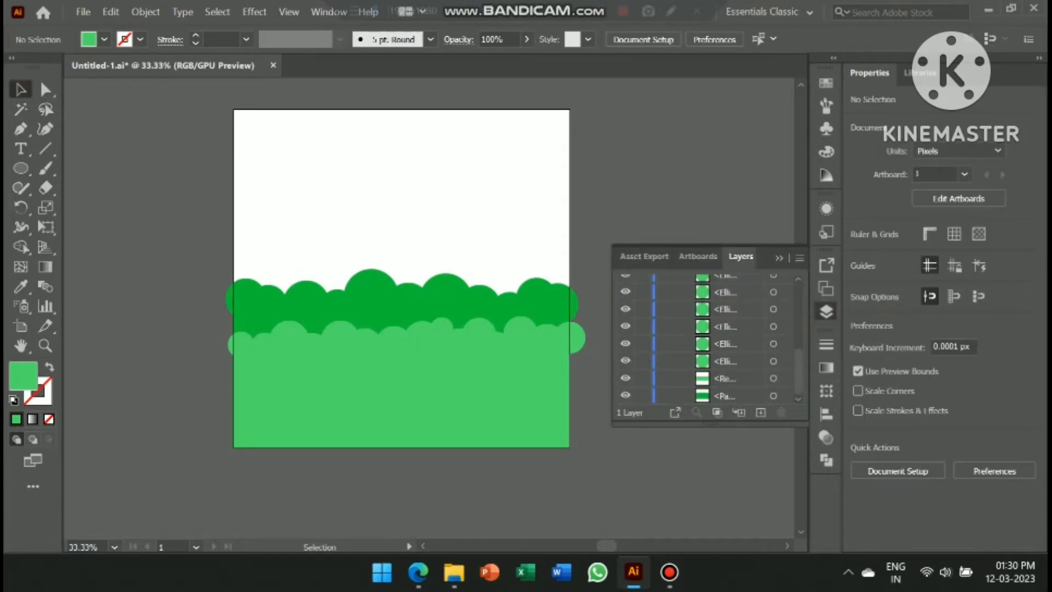
pyautogui.keyDown('shift'); pyautogui.click(789, 406); pyautogui.keyUp('shift')
pyautogui.press('F7')
pyautogui.hotkey('shift', 'm')
pyautogui.moveTo(233, 344)
pyautogui.mouseDown()
pyautogui.moveTo(570, 340)
pyautogui.moveTo(296, 353)
pyautogui.moveTo(566, 348)
pyautogui.mouseUp()
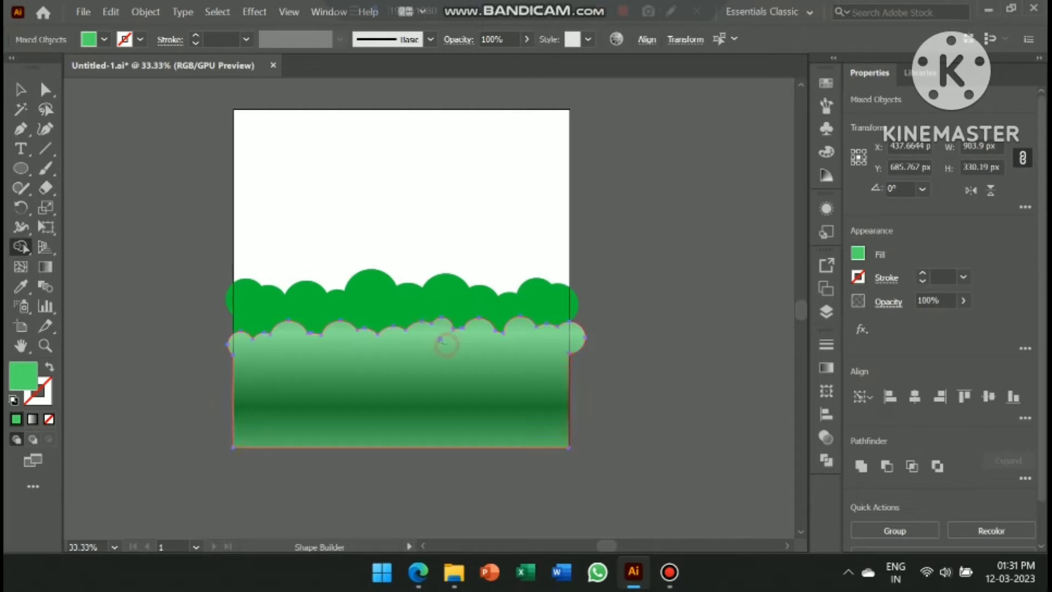
pyautogui.hotkey('ctrl', 'shift', 'a')
pyautogui.moveTo(20, 169); pyautogui.dragTo(77, 171)
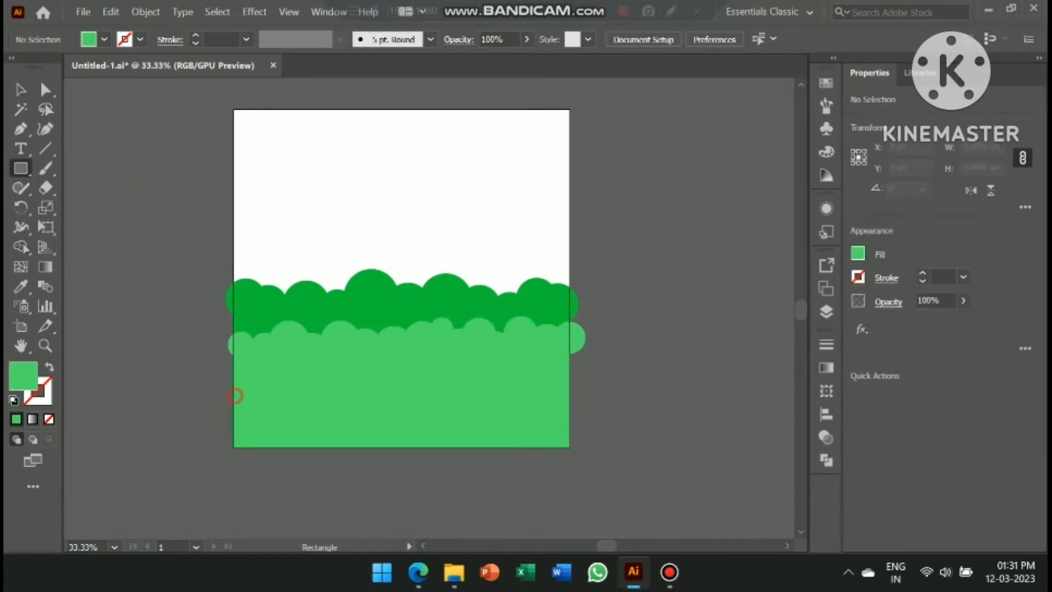
# Step: Draw a paler-green rectangle across the bottom with five circles along its top edge
pyautogui.moveTo(235, 395); pyautogui.dragTo(569, 447)
pyautogui.doubleClick(24, 376)
pyautogui.click(709, 156)
pyautogui.click(992, 157)
pyautogui.moveTo(20, 169); pyautogui.dragTo(83, 207)
pyautogui.moveTo(242, 378)
pyautogui.mouseDown()
pyautogui.moveTo(277, 415)
pyautogui.moveTo(302, 410)
pyautogui.mouseUp()
pyautogui.moveTo(329, 370); pyautogui.dragTo(378, 417)
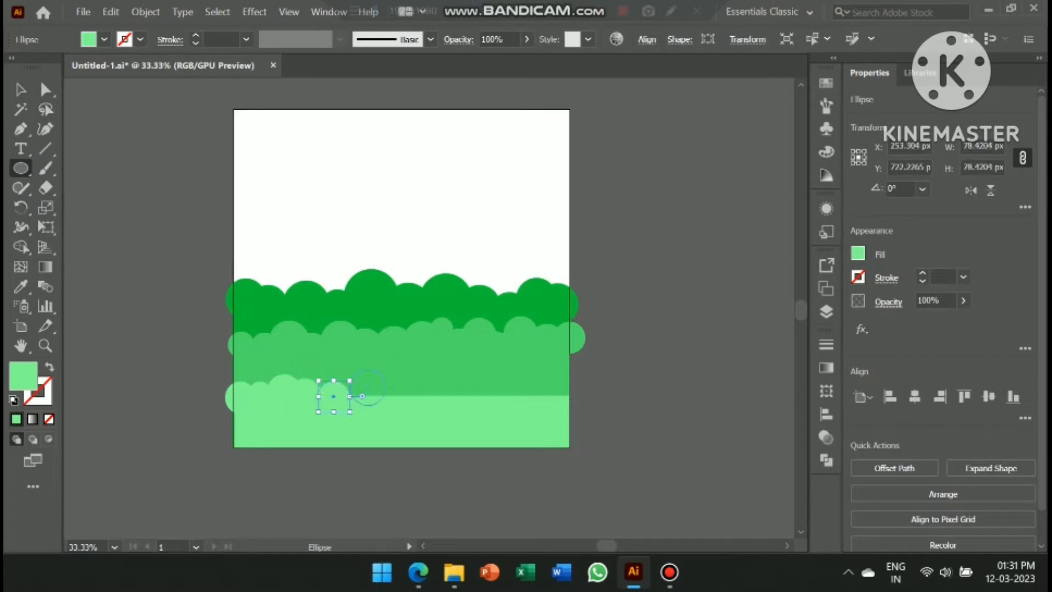
pyautogui.moveTo(400, 373); pyautogui.dragTo(448, 420)
pyautogui.moveTo(457, 372); pyautogui.dragTo(506, 420)
pyautogui.moveTo(545, 370); pyautogui.dragTo(593, 420)
# Step: Select the bottom rectangle and circles and merge them into the palest-green hill
pyautogui.press('v')
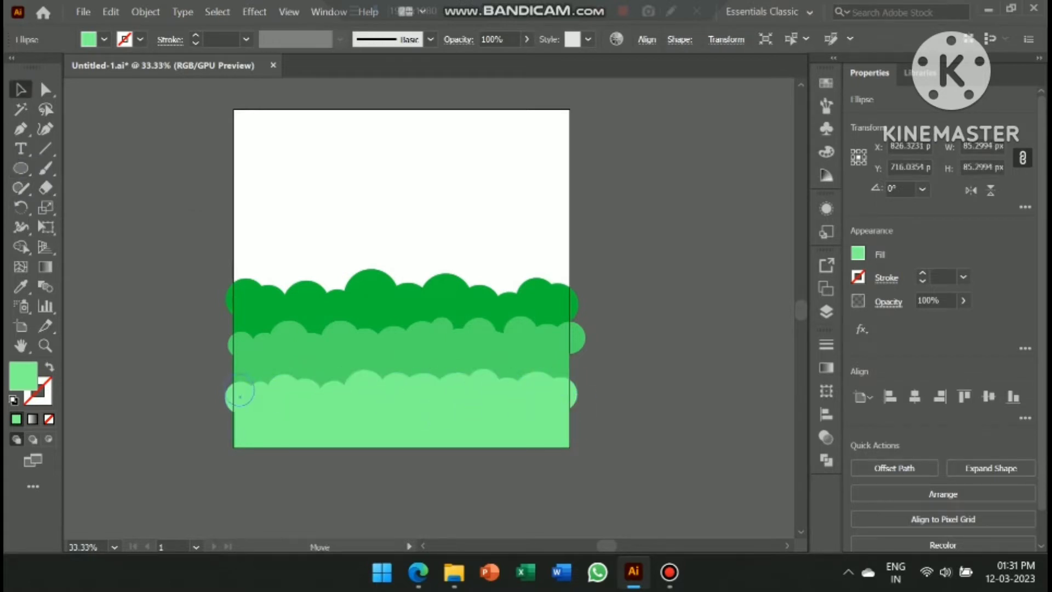
pyautogui.hotkey('ctrl', 'shift', 'a')
pyautogui.press('F7')
pyautogui.press('F7')
pyautogui.moveTo(592, 454)
pyautogui.mouseDown()
pyautogui.moveTo(219, 405)
pyautogui.moveTo(445, 399)
pyautogui.mouseUp()
pyautogui.hotkey('shift', 'm')
pyautogui.moveTo(560, 395); pyautogui.dragTo(573, 394)
pyautogui.press('v')
pyautogui.hotkey('ctrl', 'shift', 'a')
pyautogui.hscroll(1, 378, 274)
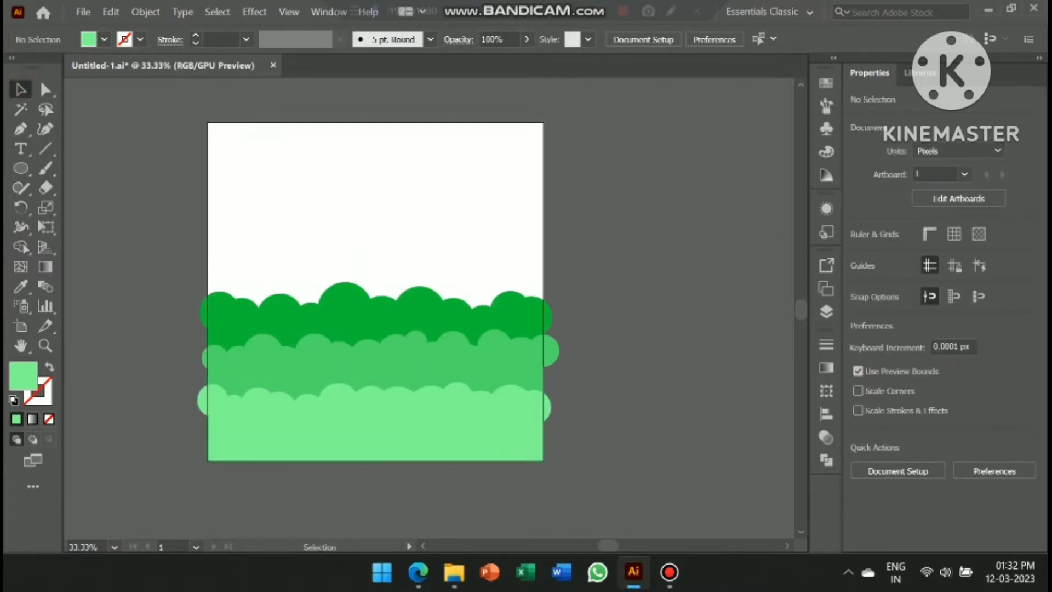
pyautogui.scroll(-1, 378, 274)
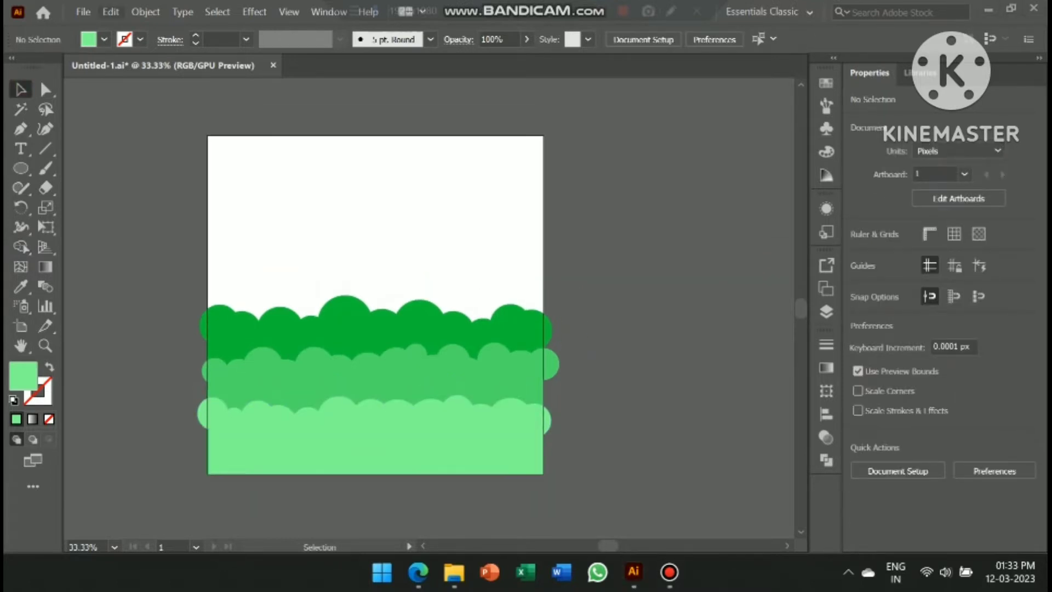
pyautogui.click(83, 11)
# Step: Place the deer image above the hills, move it right over the bushes, and enlarge it slightly
pyautogui.click(105, 310)
pyautogui.doubleClick(194, 235)
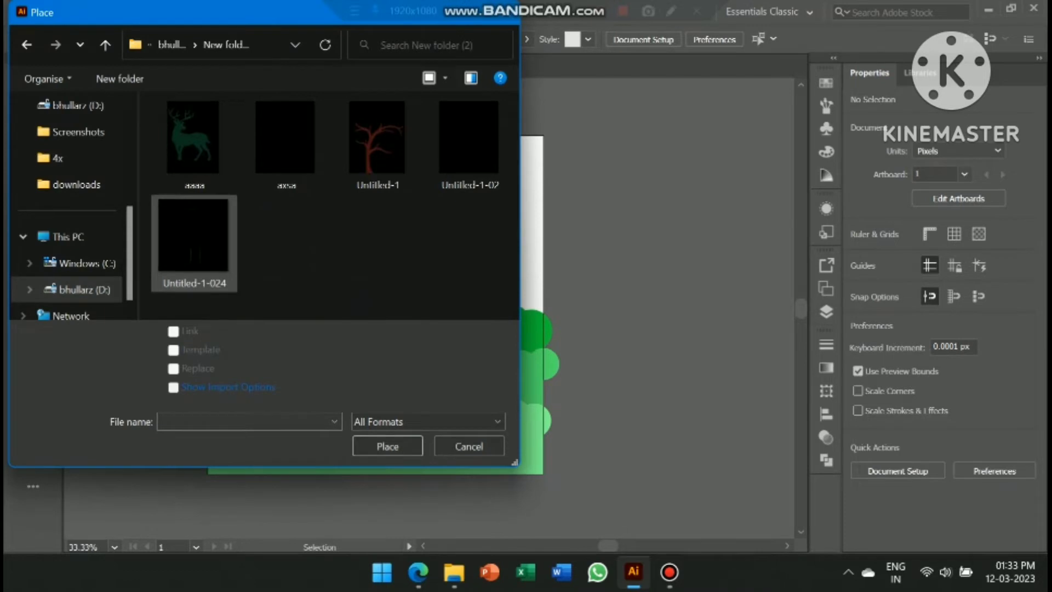
pyautogui.doubleClick(193, 146)
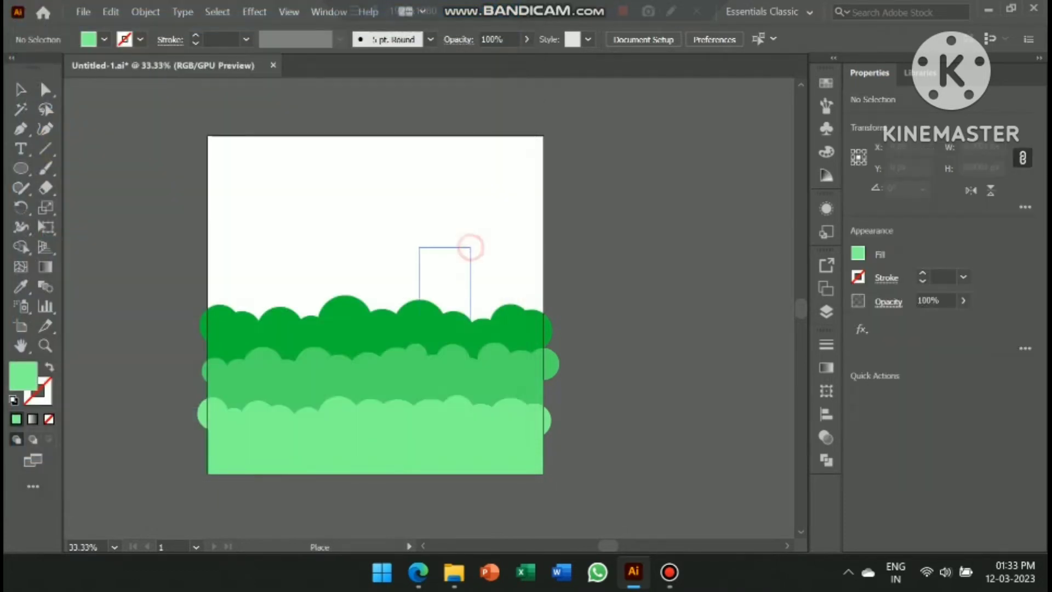
pyautogui.moveTo(420, 319); pyautogui.dragTo(373, 384)
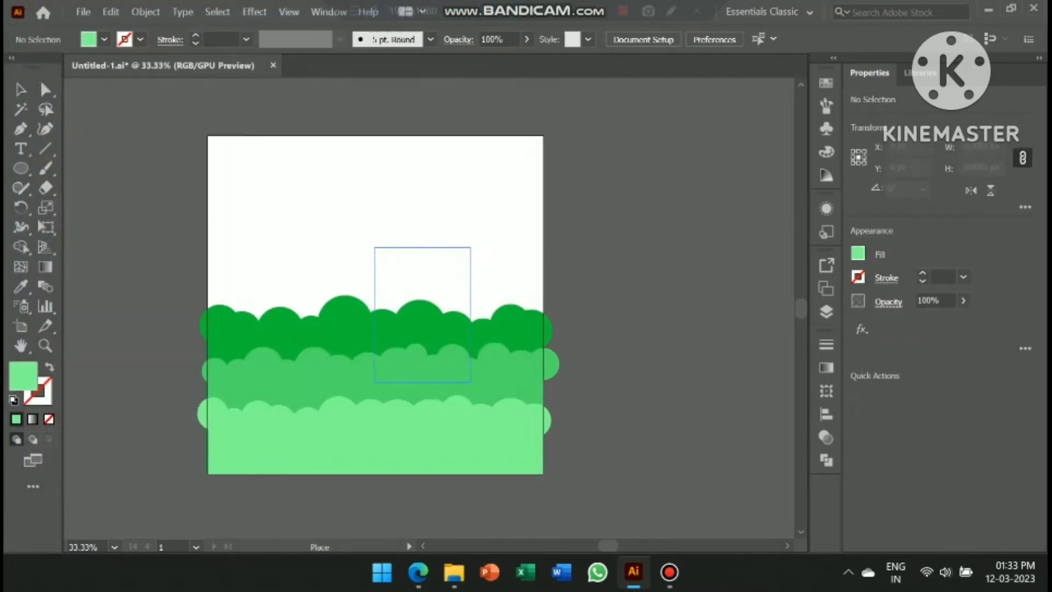
pyautogui.hscroll(2, 384, 307)
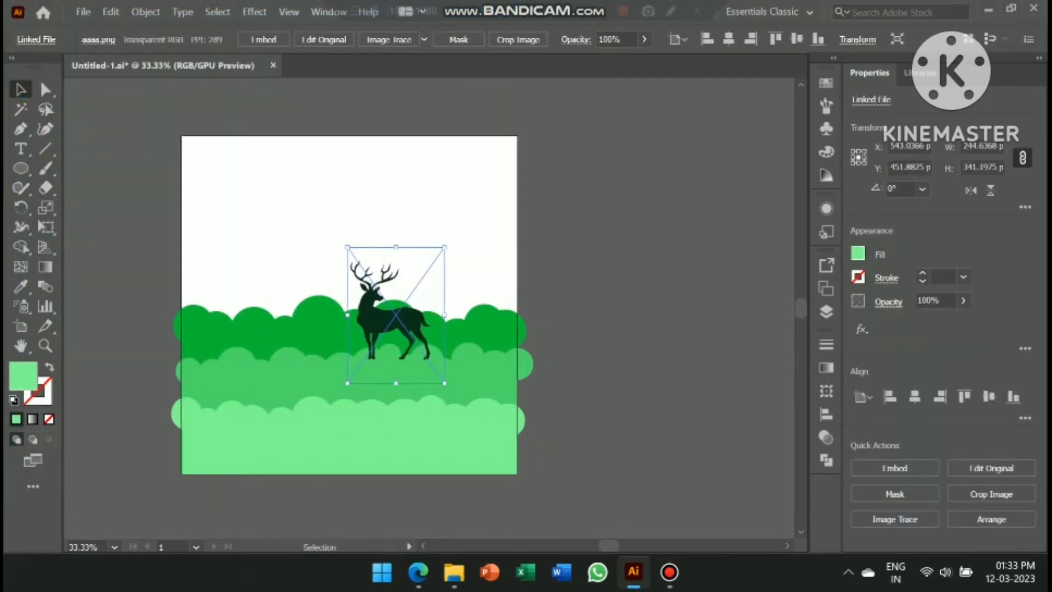
pyautogui.moveTo(406, 318); pyautogui.dragTo(436, 321)
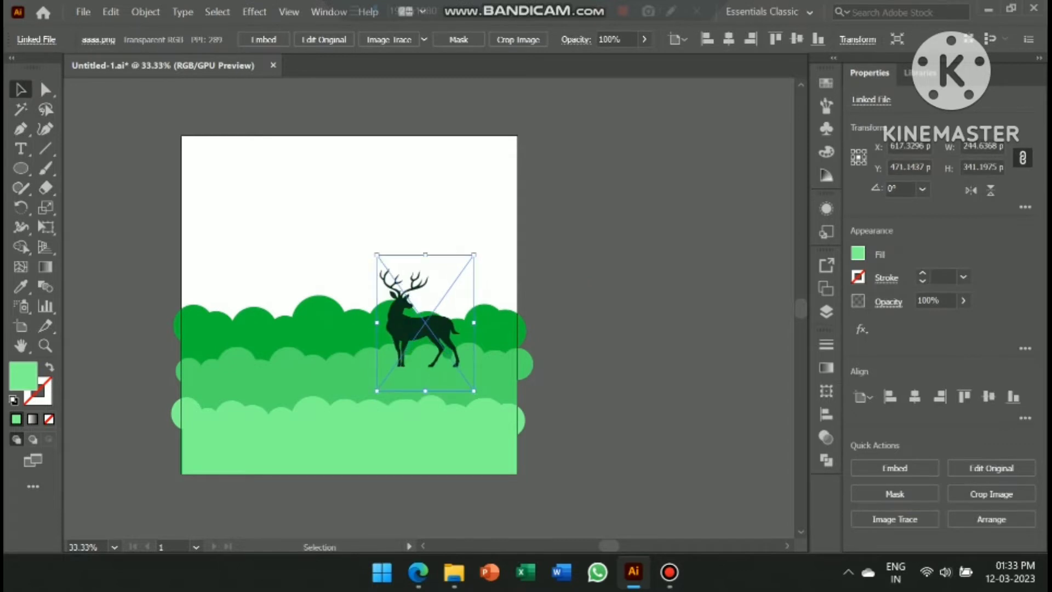
pyautogui.moveTo(475, 392); pyautogui.dragTo(476, 393)
# Step: Copy the deer to the lower left, shrink it, and mirror it with Transform > Reflect
pyautogui.hotkey('ctrl', 'shift', 'a')
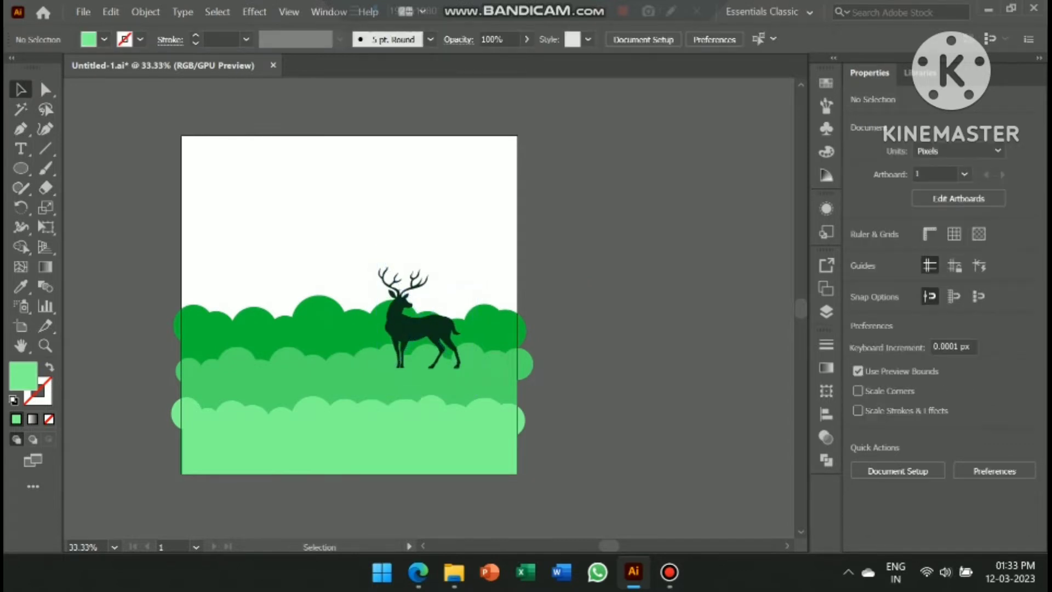
pyautogui.hscroll(-1, 359, 305)
pyautogui.moveTo(446, 323); pyautogui.dragTo(312, 378)
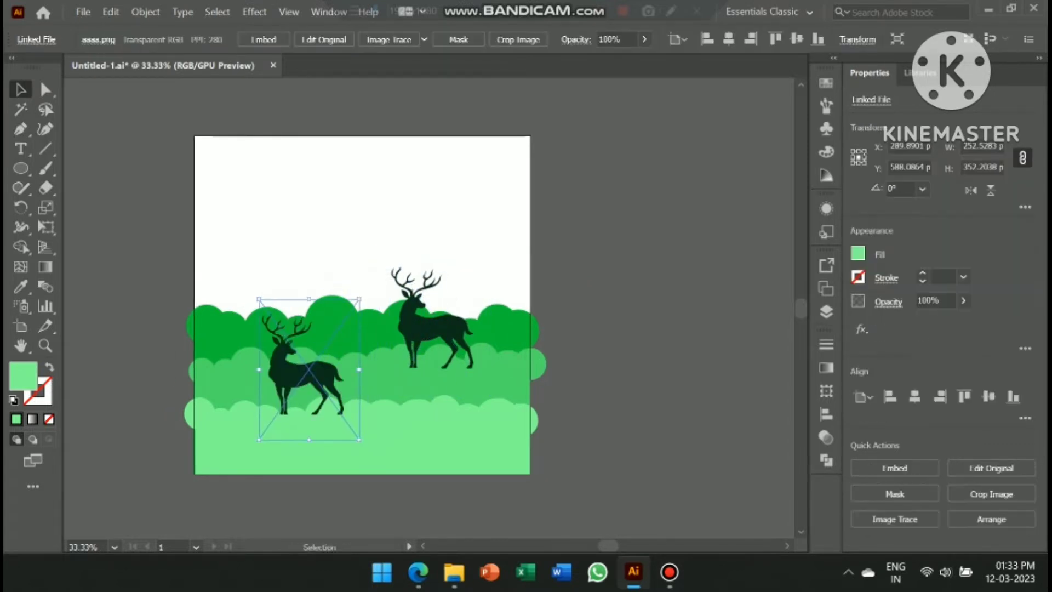
pyautogui.moveTo(356, 437); pyautogui.dragTo(337, 408)
pyautogui.rightClick(316, 373)
pyautogui.moveTo(366, 248)
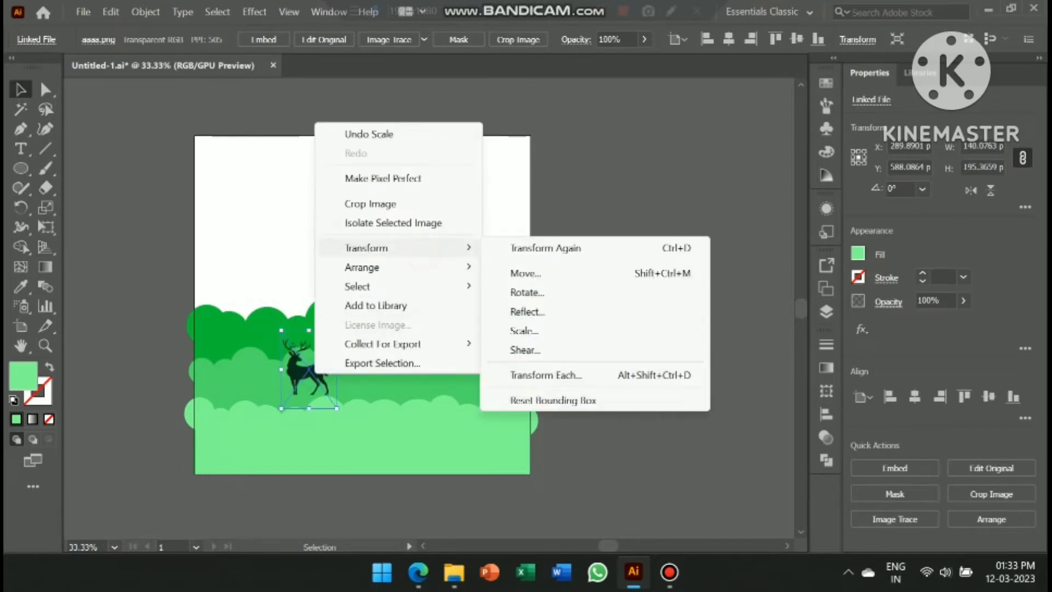
pyautogui.click(569, 308)
pyautogui.click(786, 380)
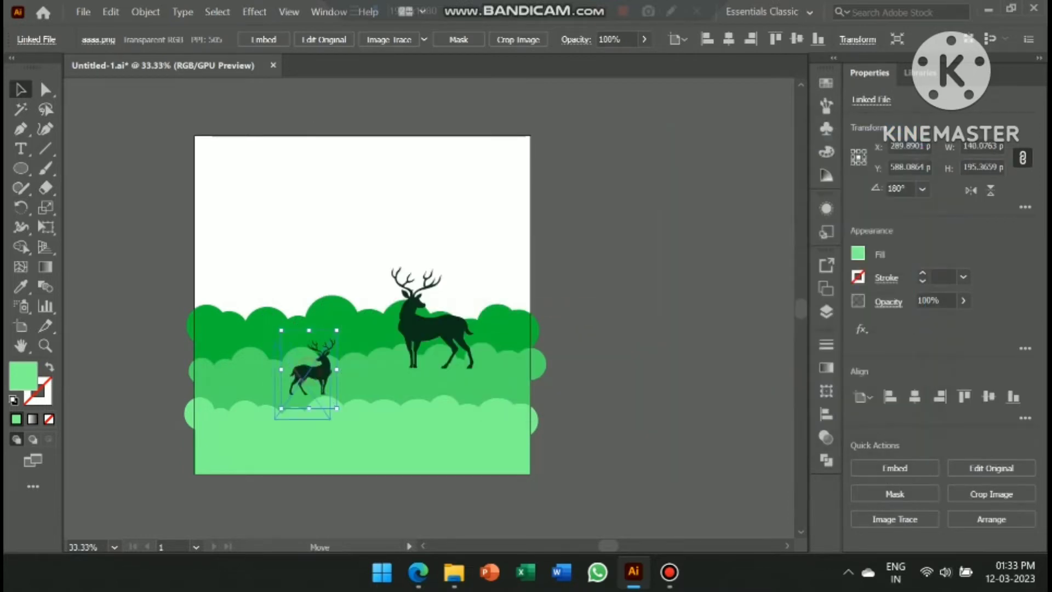
pyautogui.moveTo(308, 372); pyautogui.dragTo(301, 390)
# Step: Nudge the big deer slightly left and clear the selection
pyautogui.hscroll(3, 359, 305)
pyautogui.hscroll(-3, 359, 305)
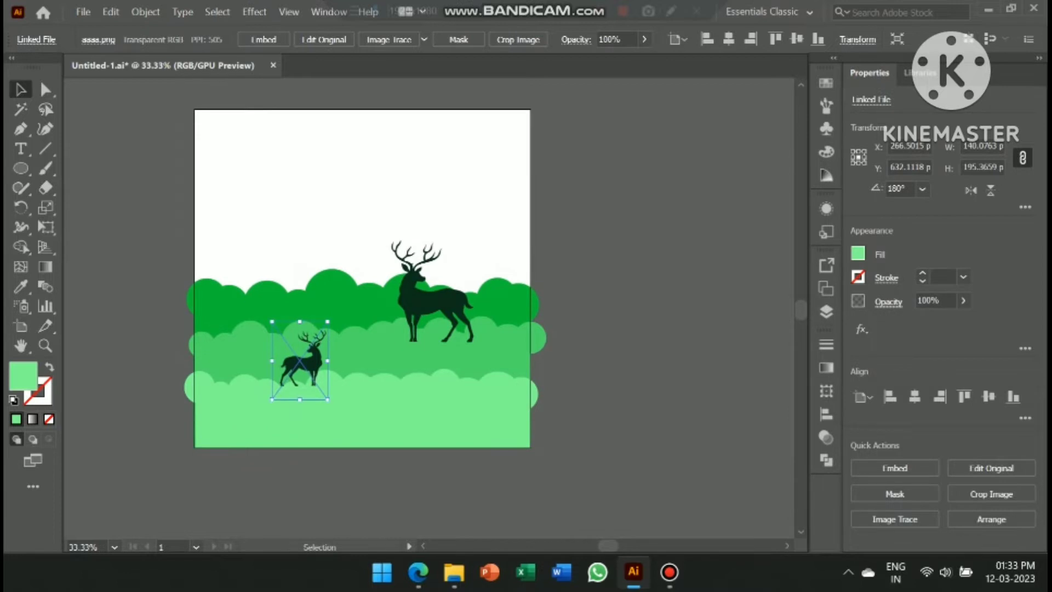
pyautogui.click(826, 311)
pyautogui.click(827, 312)
pyautogui.keyDown('shift'); pyautogui.click(433, 296); pyautogui.keyUp('shift')
pyautogui.keyDown('shift'); pyautogui.click(389, 357); pyautogui.keyUp('shift')
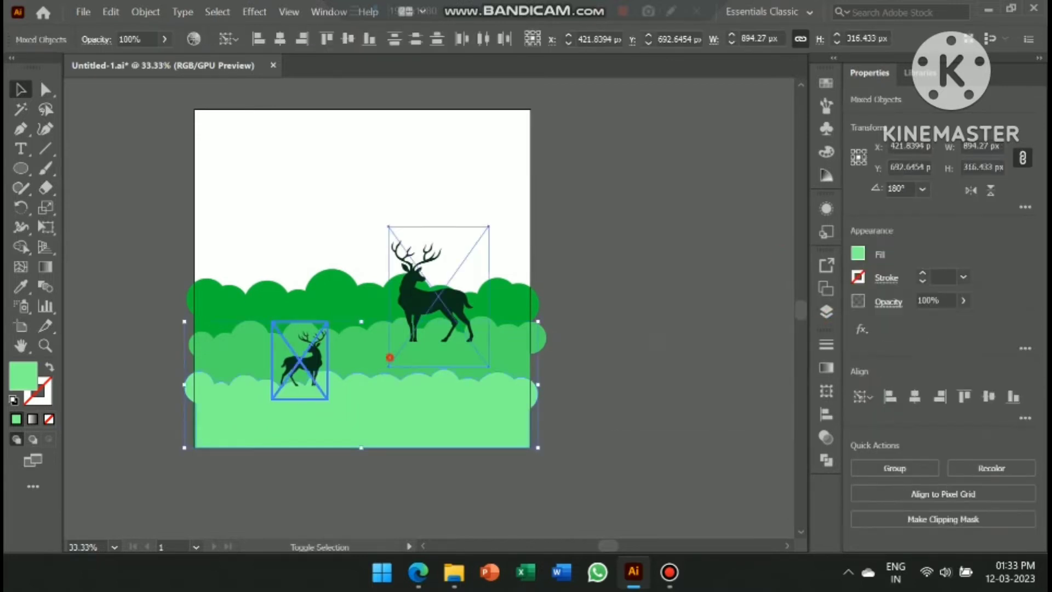
pyautogui.keyDown('shift'); pyautogui.click(433, 296); pyautogui.keyUp('shift')
pyautogui.click(395, 417)
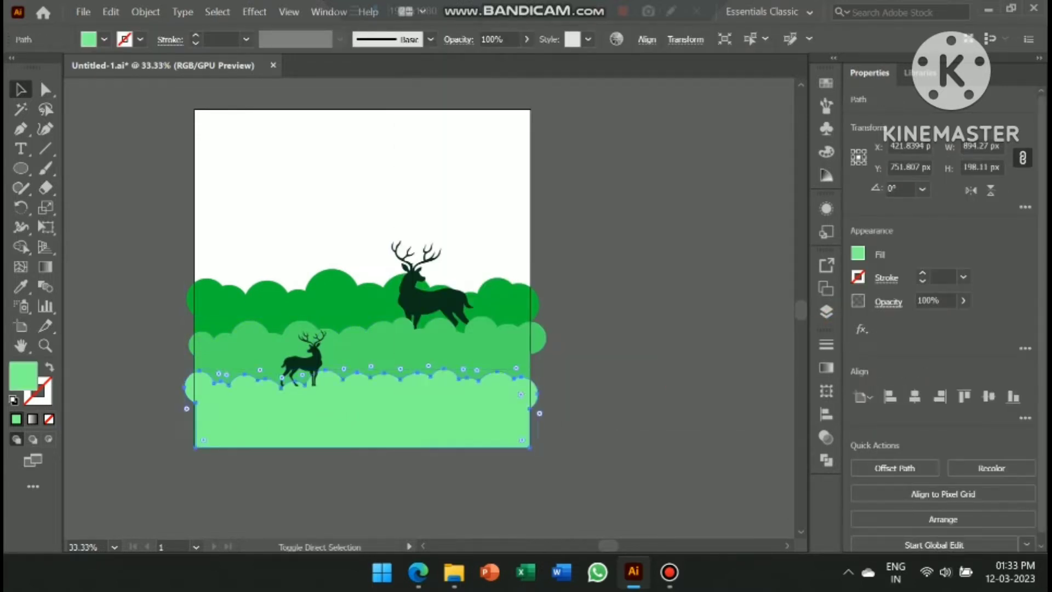
pyautogui.click(630, 416)
pyautogui.scroll(1, 630, 417)
pyautogui.moveTo(433, 318); pyautogui.dragTo(419, 313)
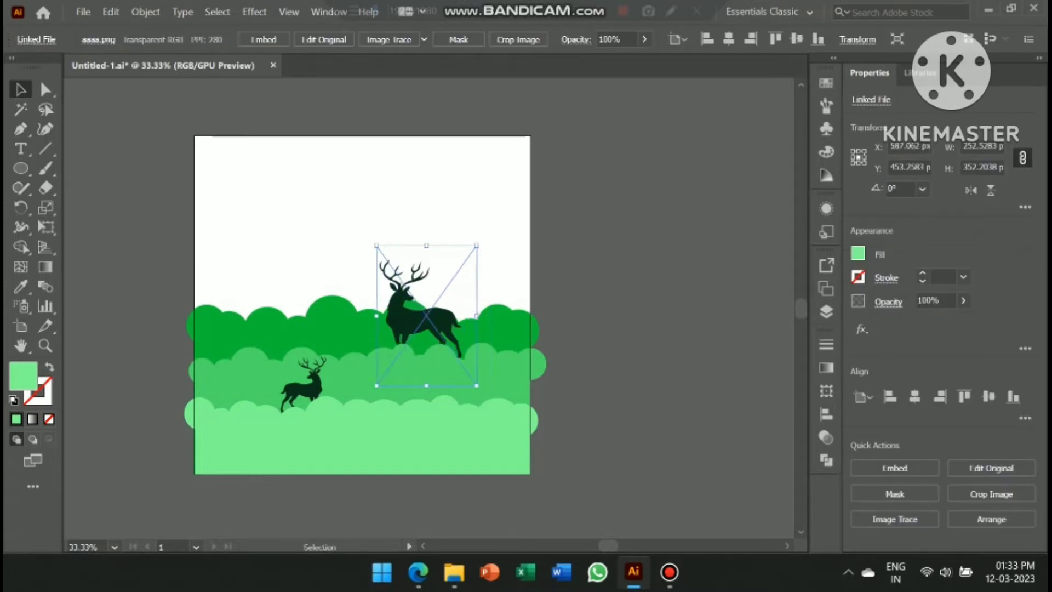
pyautogui.click(630, 416)
pyautogui.scroll(1, 630, 416)
pyautogui.scroll(-1, 366, 312)
pyautogui.click(82, 12)
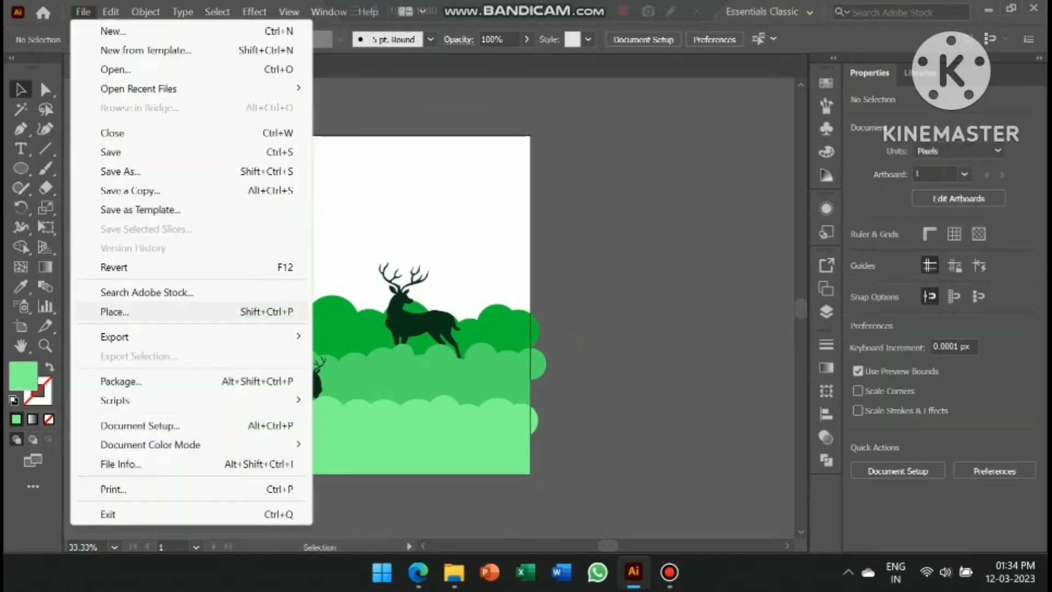
# Step: Place the Untitled-1 tree image into the scene at the left
pyautogui.click(115, 312)
pyautogui.click(364, 145)
pyautogui.click(388, 444)
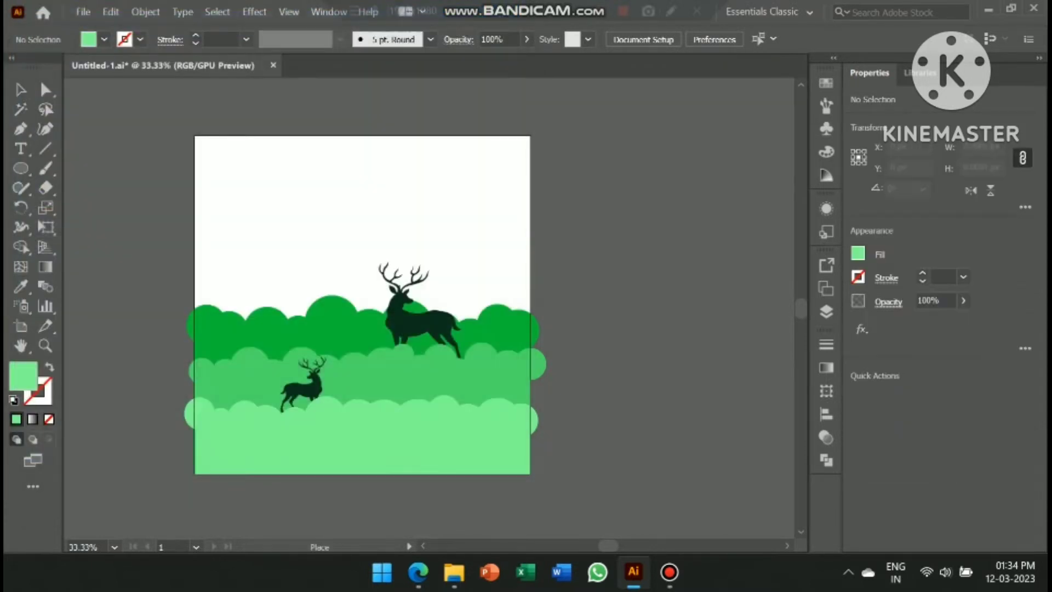
pyautogui.moveTo(260, 195); pyautogui.dragTo(405, 385)
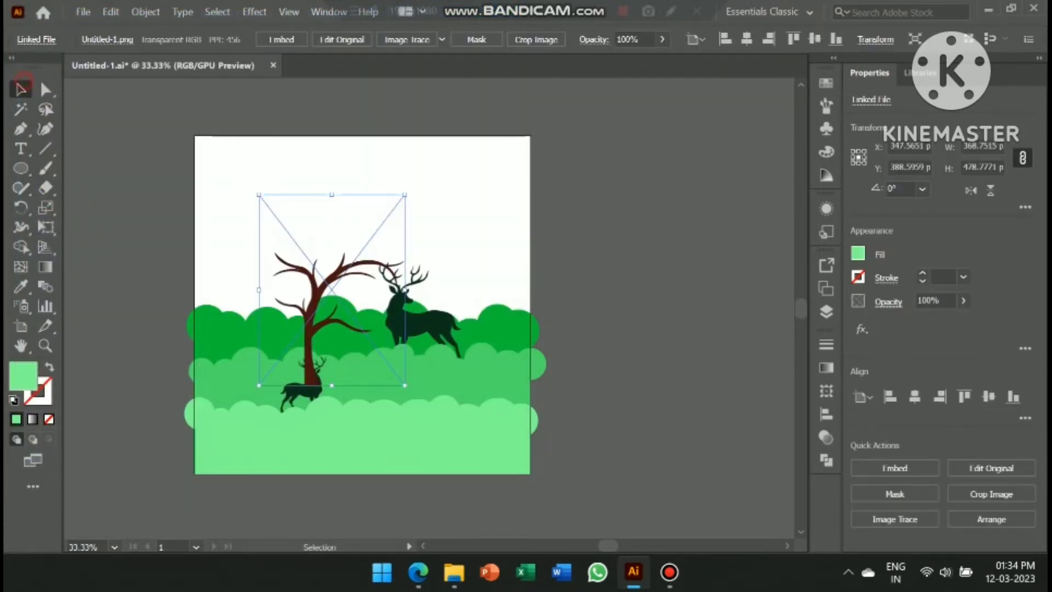
pyautogui.scroll(2, 365, 311)
pyautogui.click(630, 274)
# Step: Move the tree up and further left, enlarging and stretching it taller
pyautogui.moveTo(329, 329)
pyautogui.mouseDown()
pyautogui.moveTo(305, 279)
pyautogui.moveTo(322, 310)
pyautogui.mouseUp()
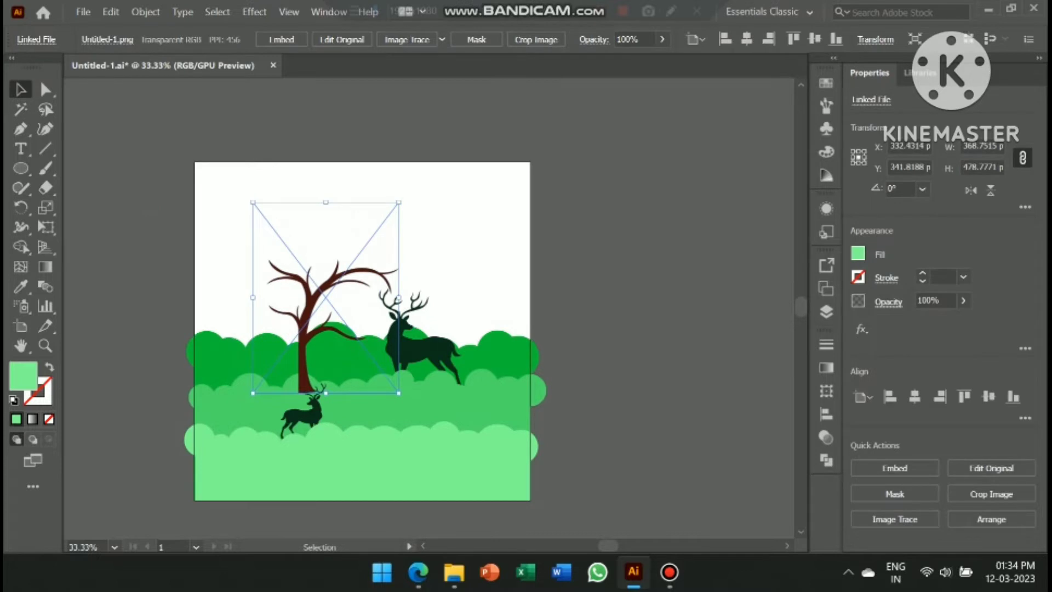
pyautogui.moveTo(398, 202); pyautogui.dragTo(409, 172)
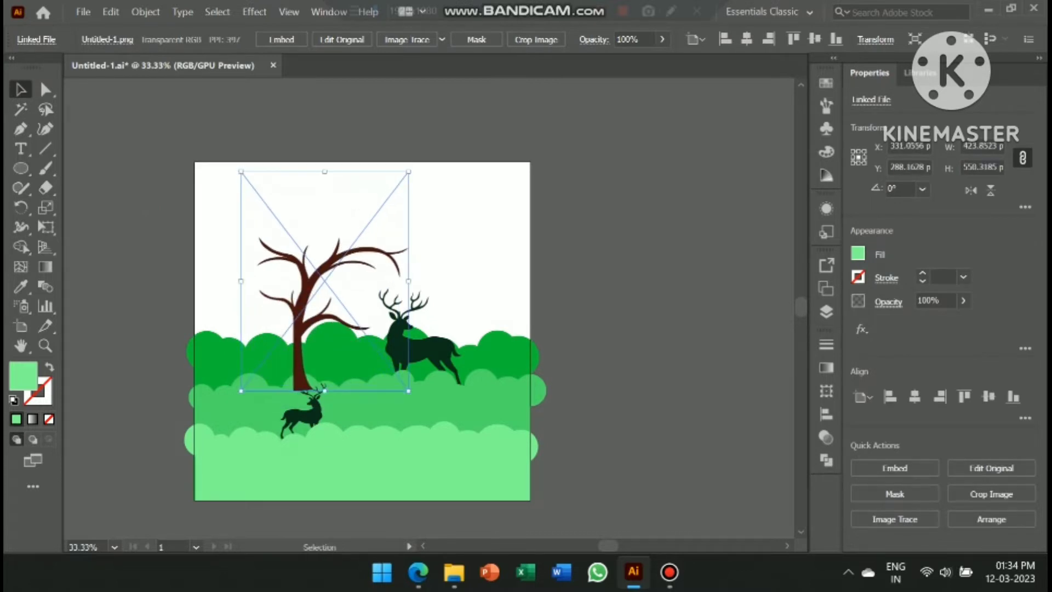
pyautogui.click(568, 289)
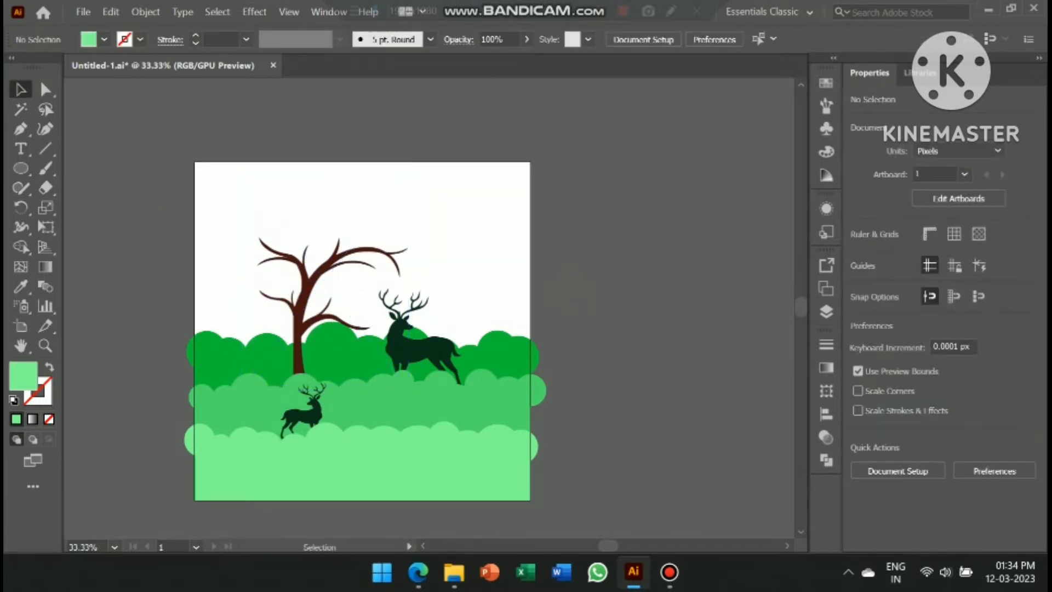
pyautogui.moveTo(298, 332); pyautogui.dragTo(278, 329)
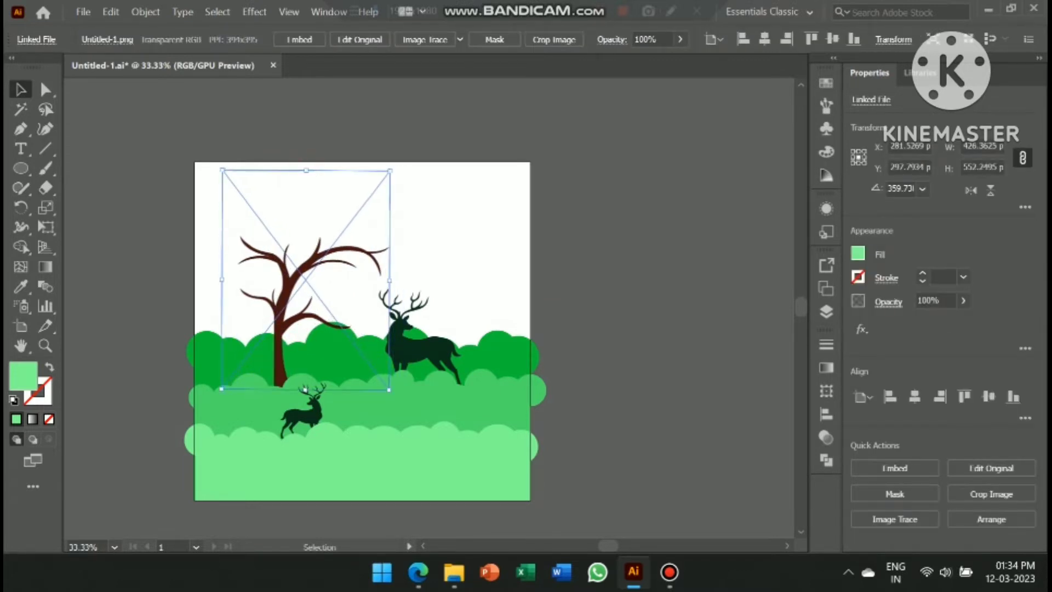
pyautogui.moveTo(306, 170); pyautogui.dragTo(306, 141)
pyautogui.click(569, 289)
# Step: Shift the big deer slightly right and draw a rectangle covering the whole artboard
pyautogui.moveTo(416, 346); pyautogui.dragTo(428, 344)
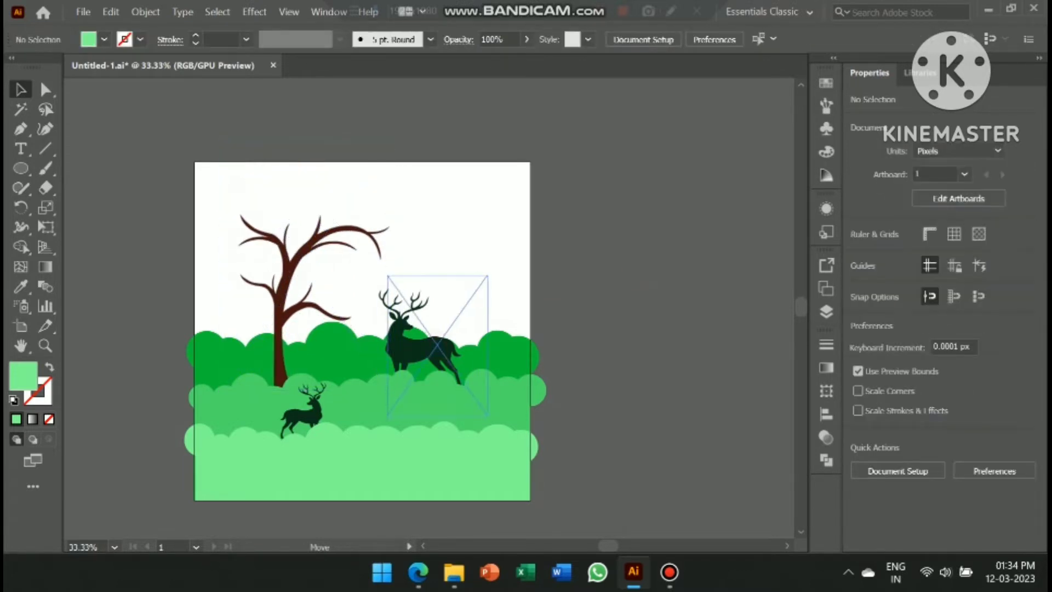
pyautogui.click(569, 288)
pyautogui.scroll(-1, 569, 289)
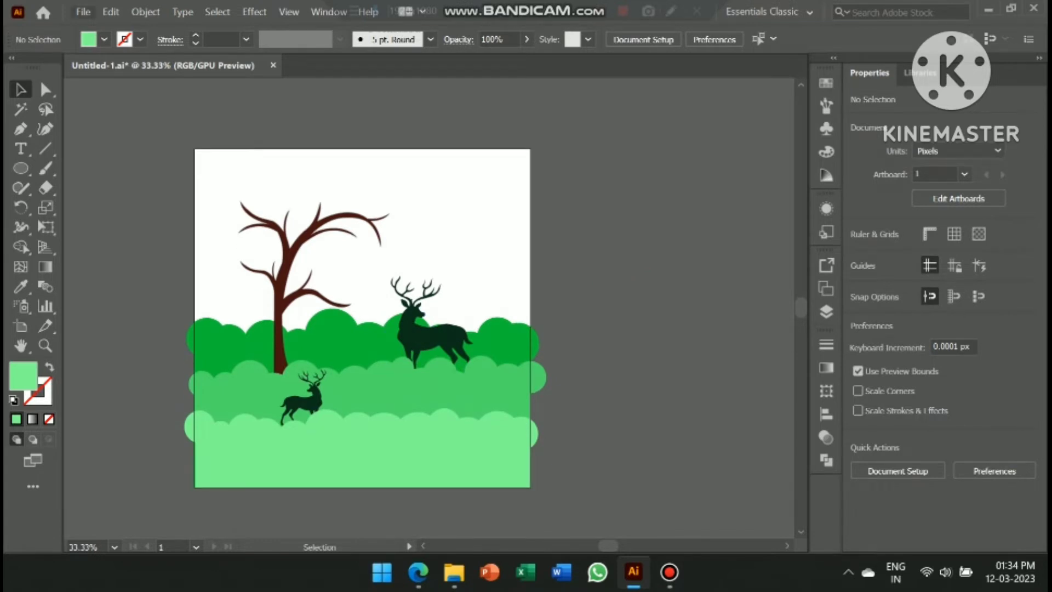
pyautogui.moveTo(21, 169); pyautogui.dragTo(82, 170)
pyautogui.moveTo(212, 181); pyautogui.dragTo(530, 487)
# Step: Send the rectangle to the back and give it a radial gradient with a blue stop
pyautogui.hotkey('ctrl', 'shift', '[')
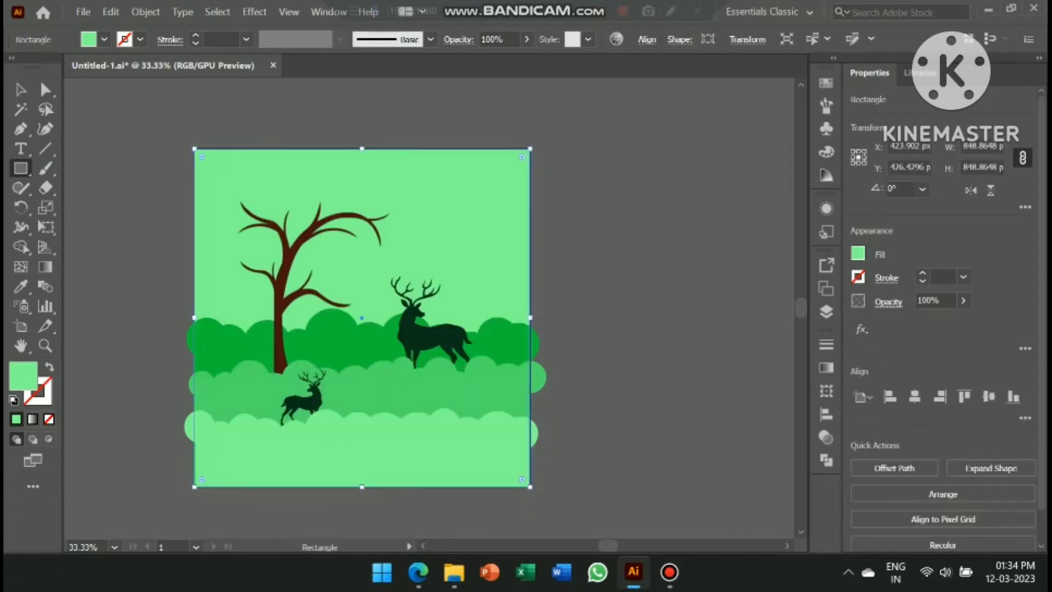
pyautogui.press('.')
pyautogui.click(722, 356)
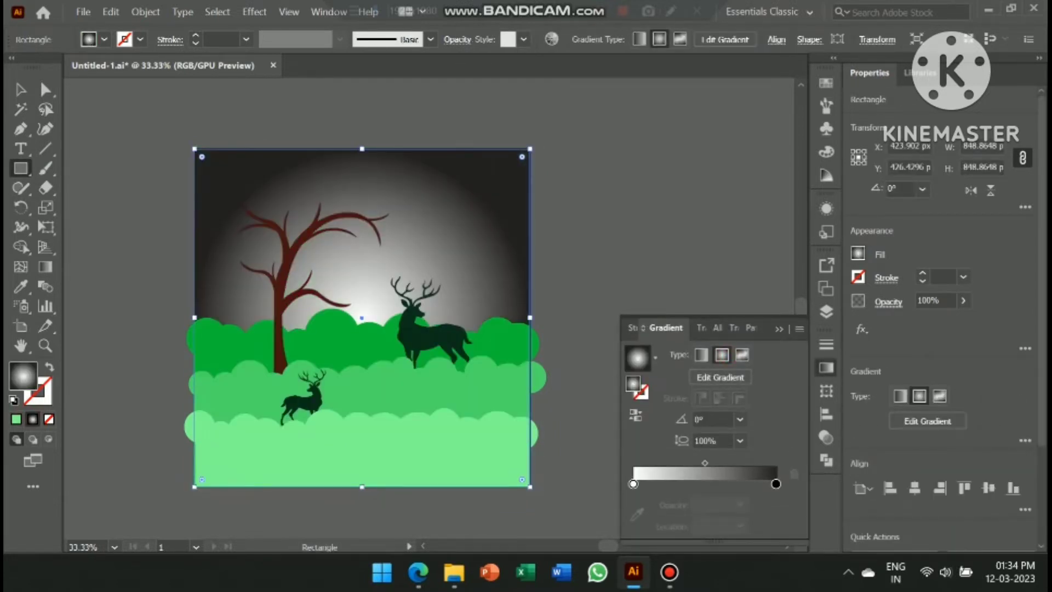
pyautogui.doubleClick(776, 484)
pyautogui.click(566, 358)
pyautogui.click(652, 329)
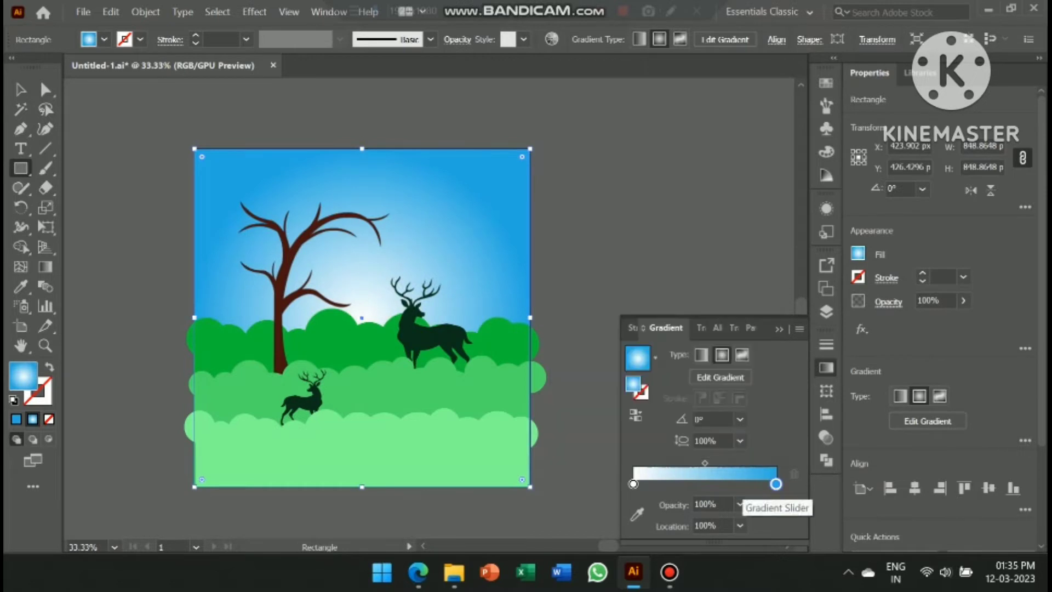
# Step: Add a blue stop at the gradient start and fine-tune the stop colours
pyautogui.click(701, 484)
pyautogui.moveTo(701, 485); pyautogui.dragTo(633, 485)
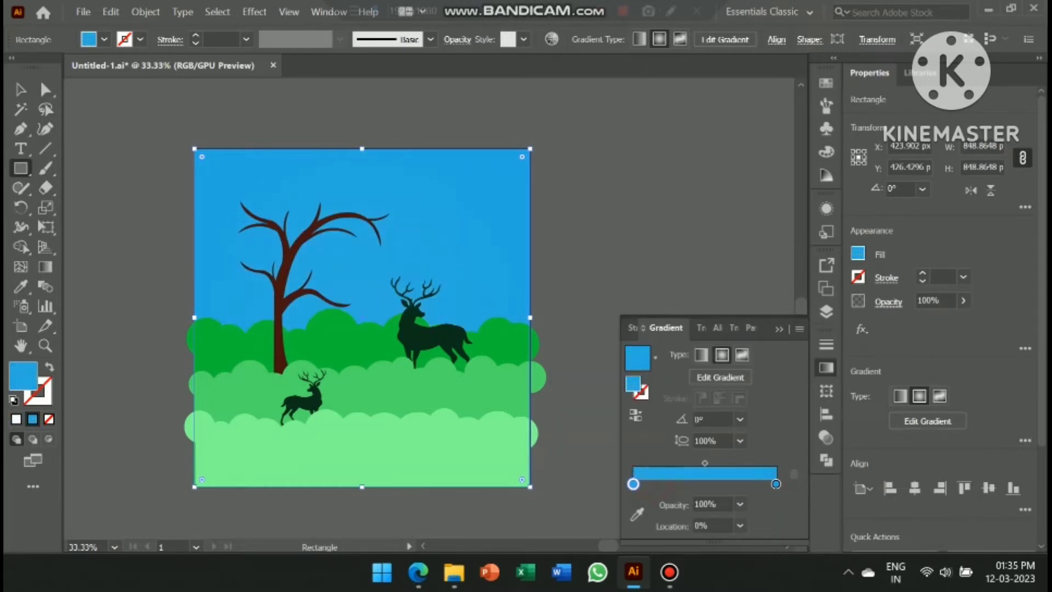
pyautogui.doubleClick(633, 484)
pyautogui.click(568, 329)
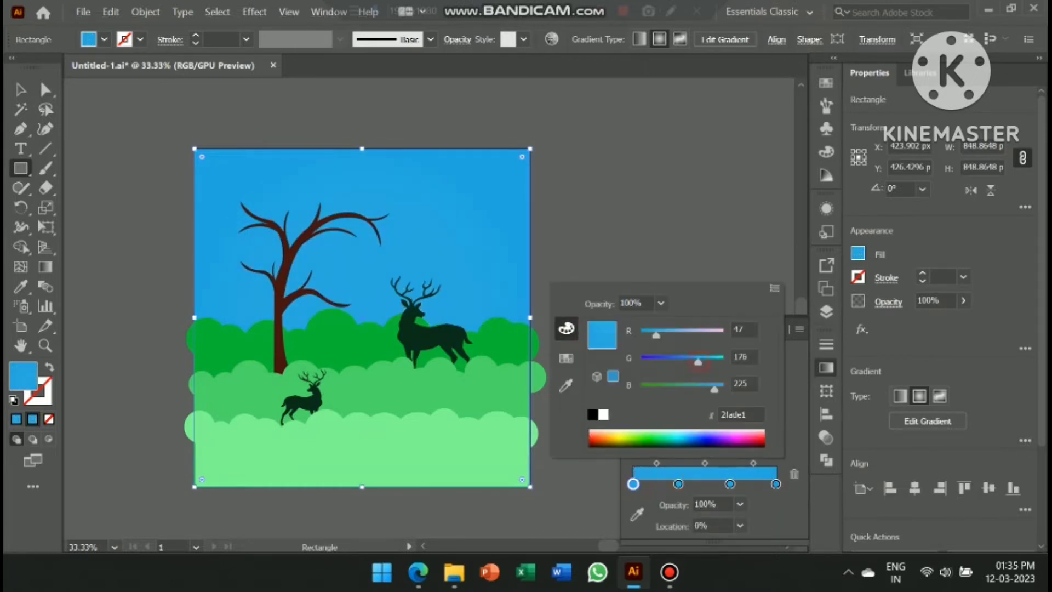
pyautogui.moveTo(699, 361); pyautogui.dragTo(697, 362)
pyautogui.doubleClick(679, 484)
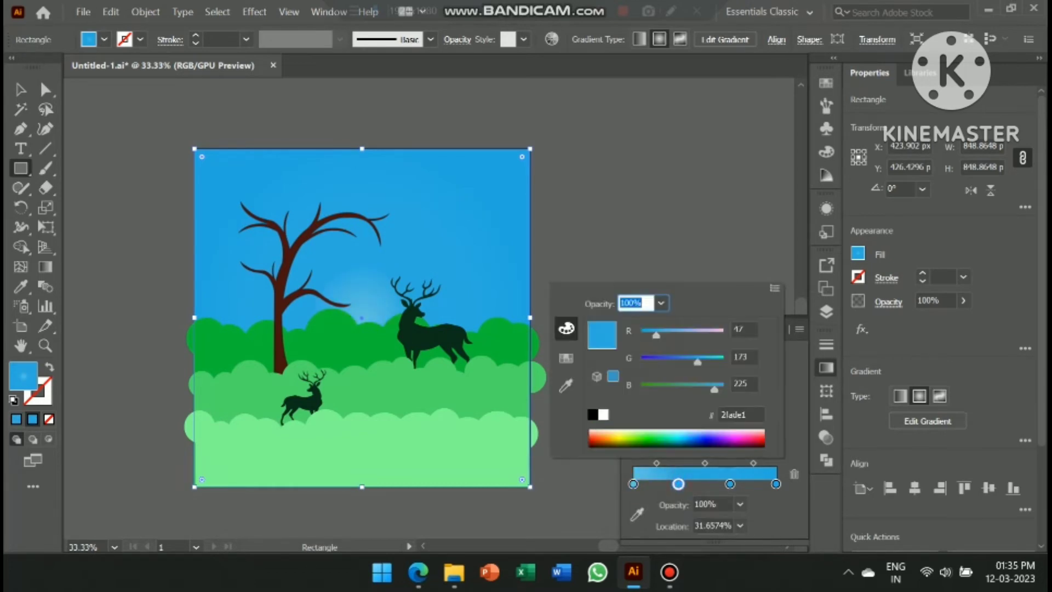
pyautogui.doubleClick(730, 484)
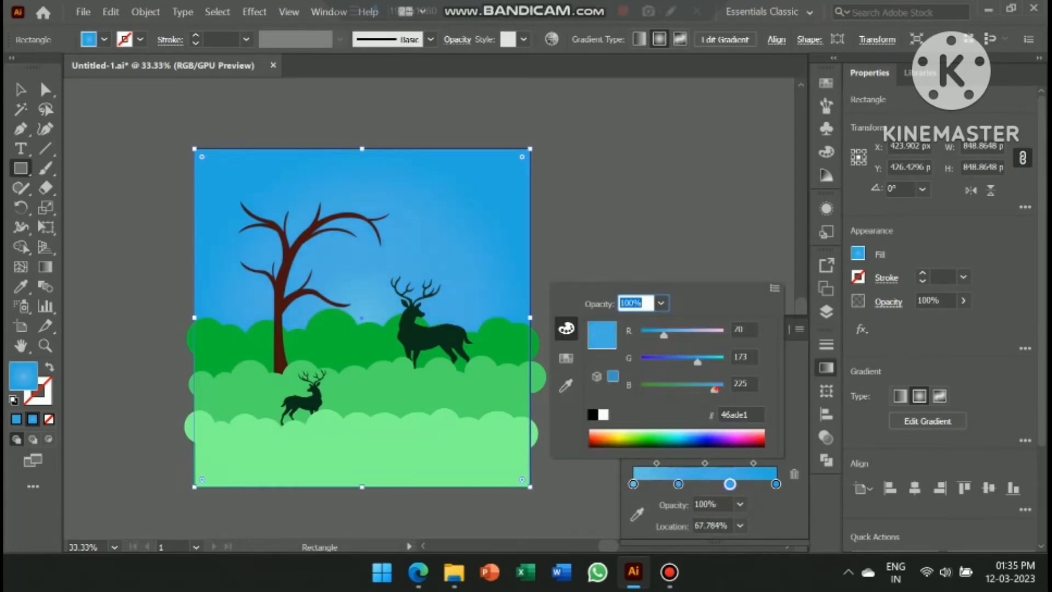
pyautogui.press('Escape')
# Step: Cancel the stray Rectangle dialog and deselect the sky rectangle
pyautogui.click(118, 293)
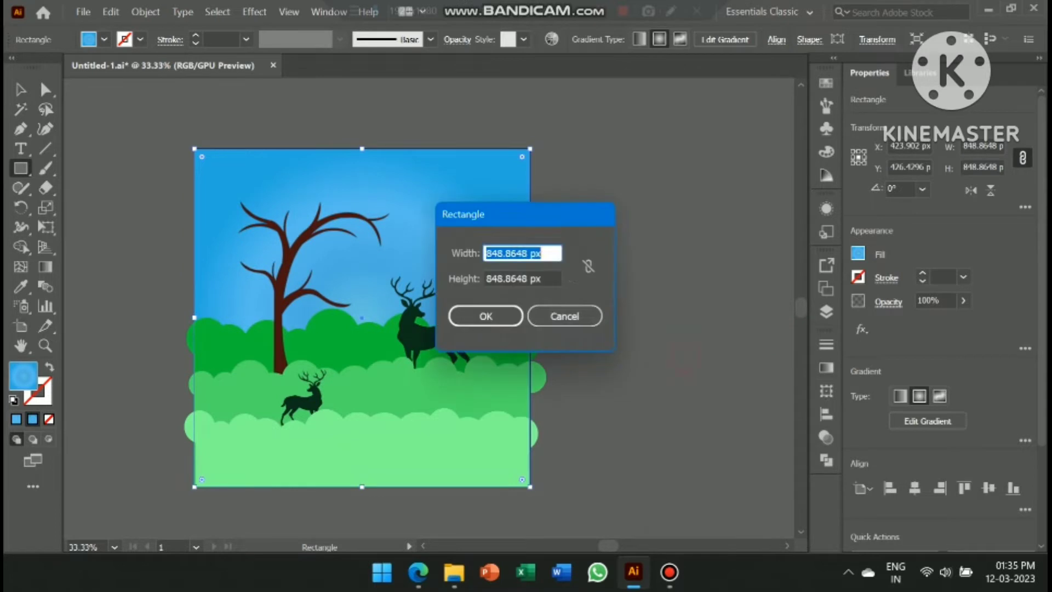
pyautogui.press('Escape')
pyautogui.press('v')
pyautogui.click(118, 294)
pyautogui.hscroll(-1, 362, 317)
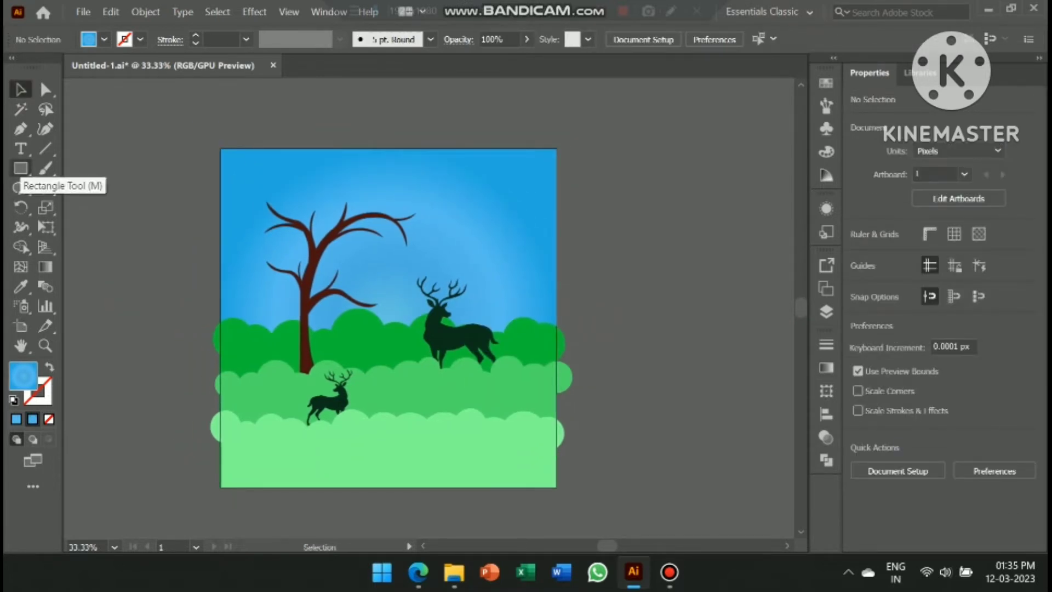
# Step: Draw a curved leaf outline with the Pen tool in the sky right of the tree
pyautogui.click(20, 129)
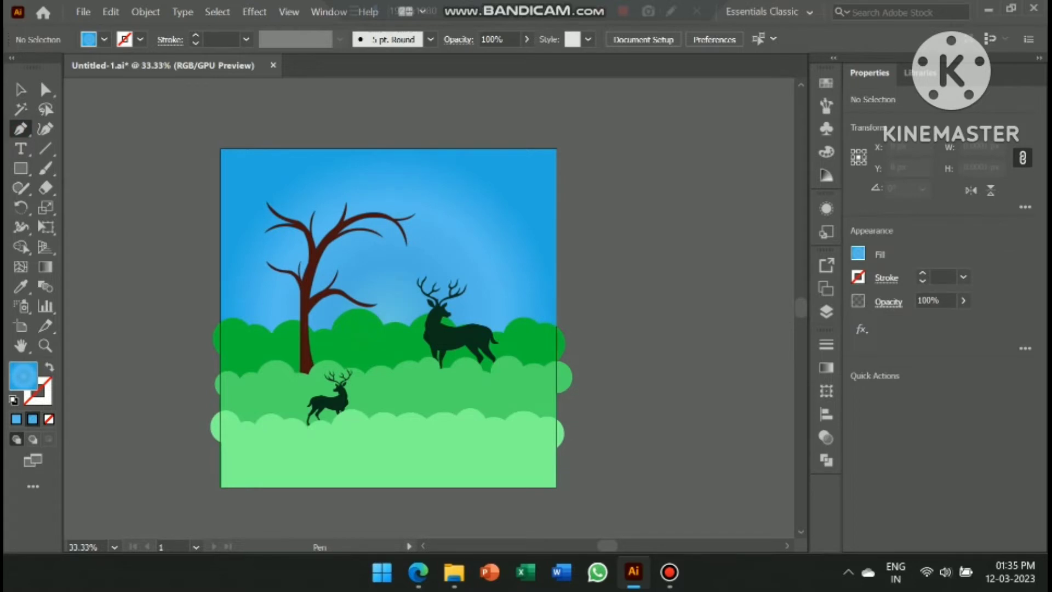
pyautogui.moveTo(454, 230); pyautogui.dragTo(454, 217)
pyautogui.click(485, 208)
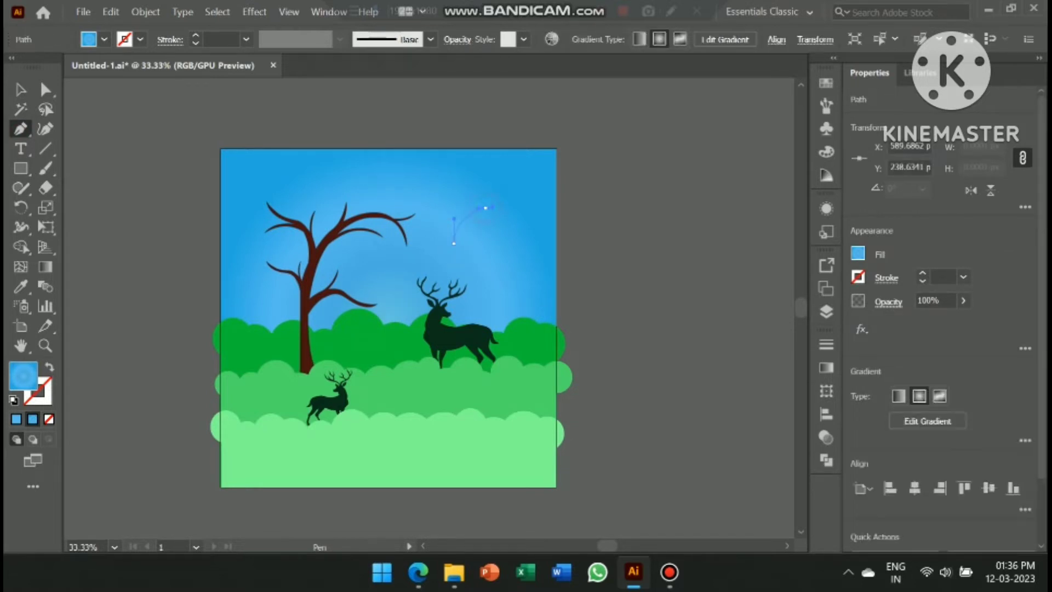
pyautogui.scroll(1, 499, 200)
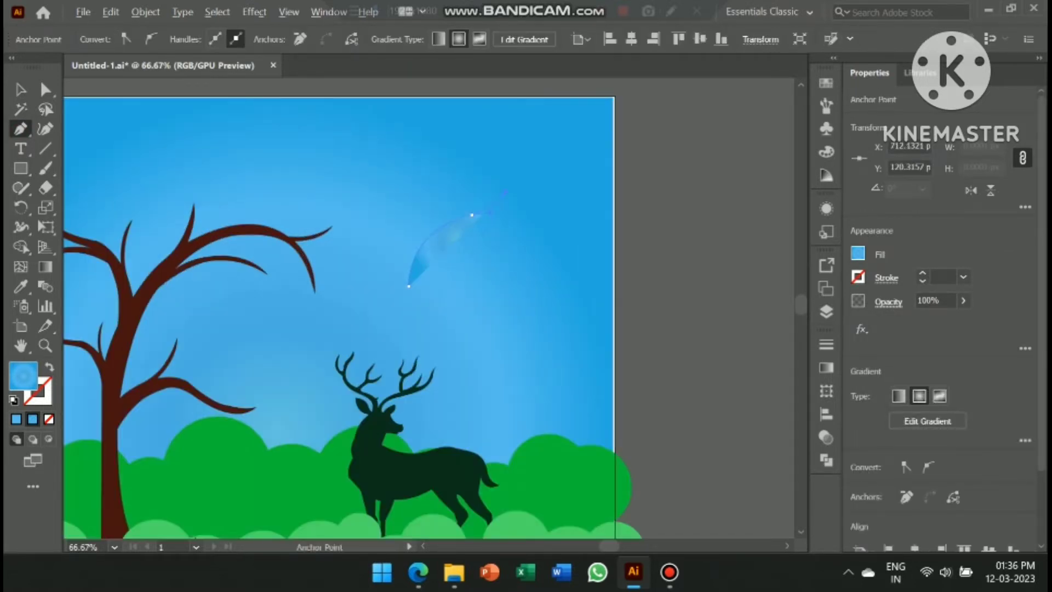
pyautogui.moveTo(460, 291); pyautogui.dragTo(433, 309)
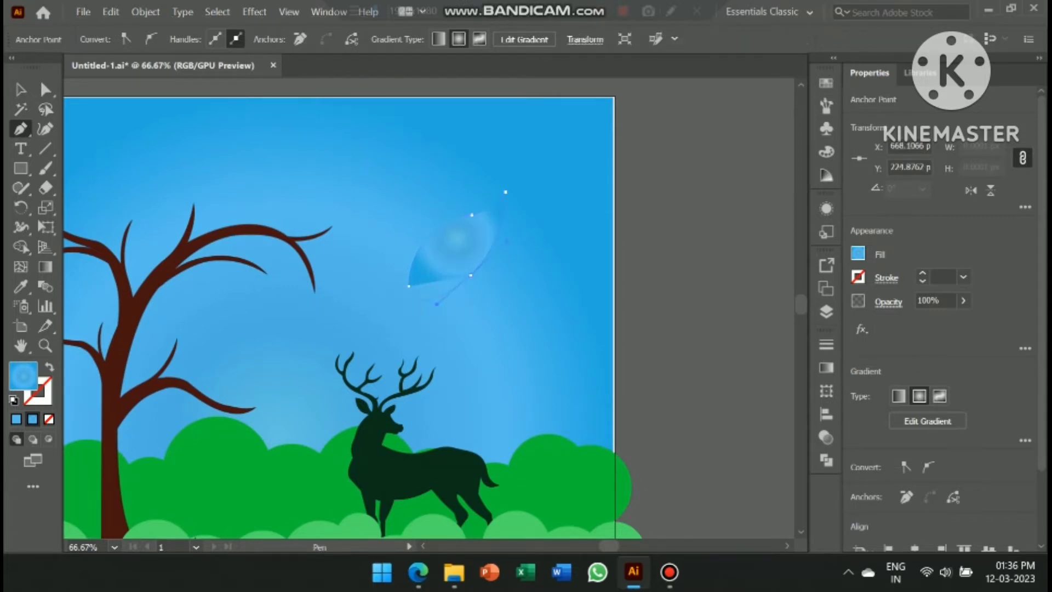
pyautogui.click(462, 254)
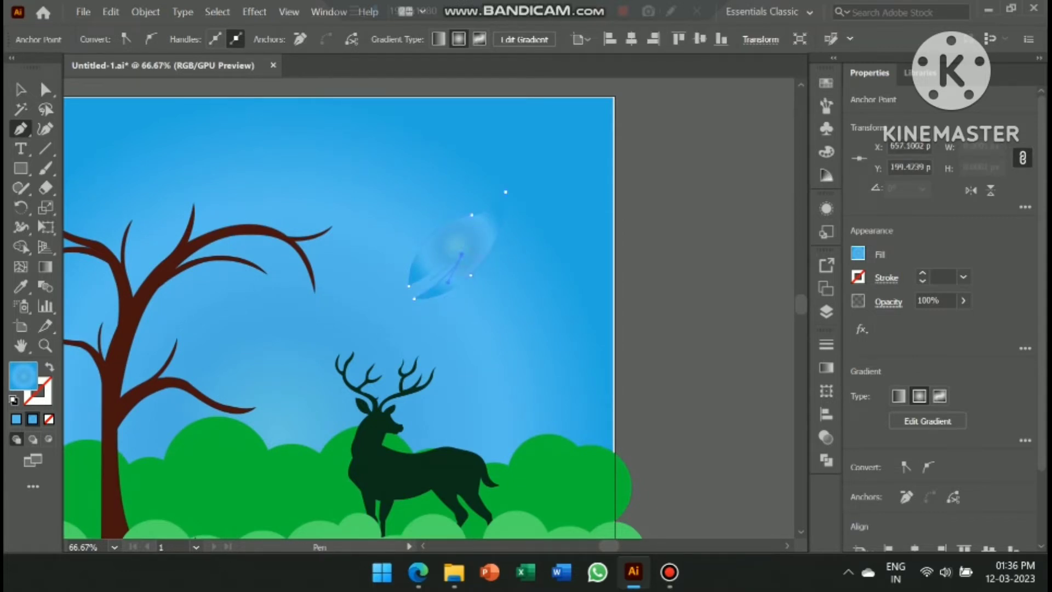
pyautogui.scroll(3, 406, 258)
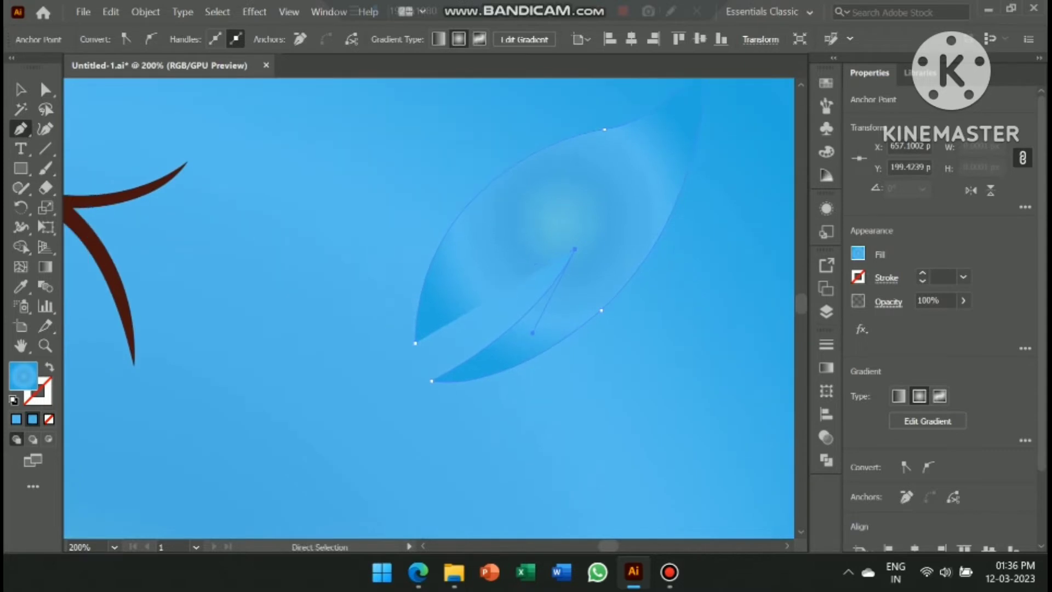
# Step: Fill the leaf dark green 007341 in the Color panel
pyautogui.hotkey('ctrl', '-')
pyautogui.hotkey('ctrl', '-')
pyautogui.hotkey('ctrl', '-')
pyautogui.press('v')
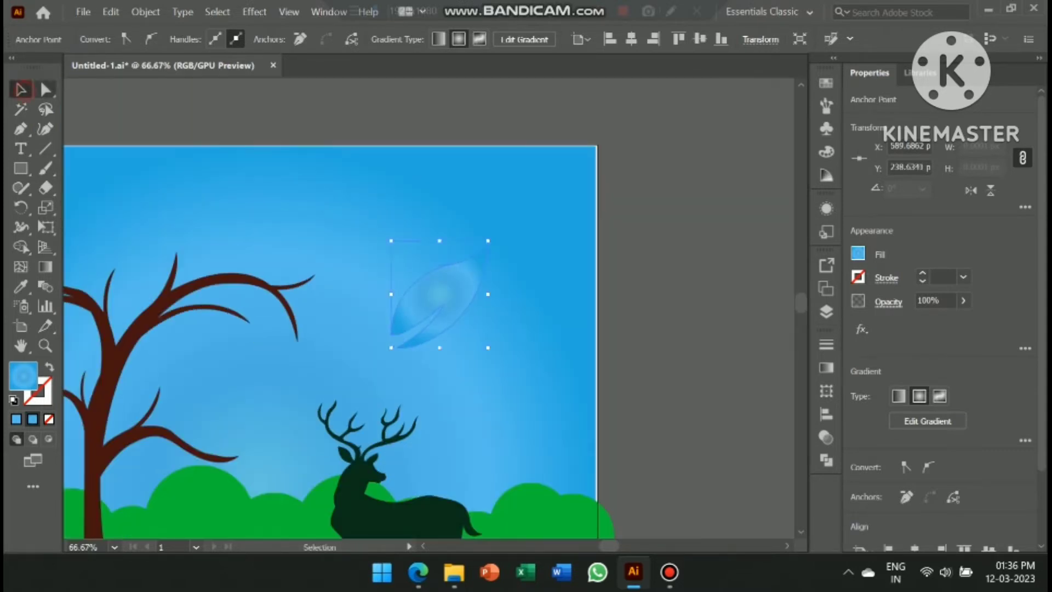
pyautogui.press('F6')
pyautogui.write('007341')
pyautogui.press('Return')
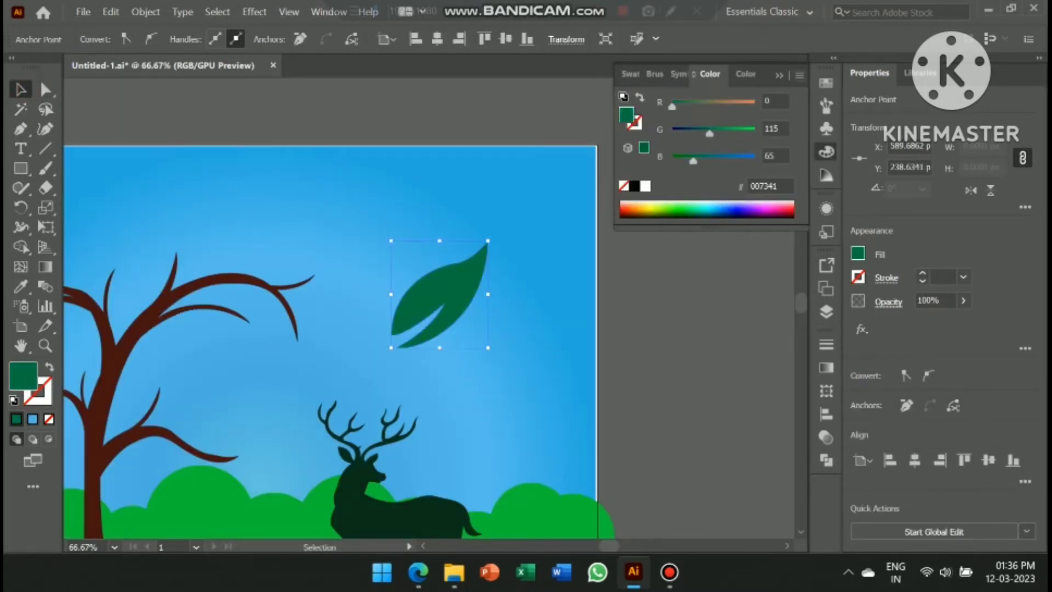
pyautogui.hotkey('ctrl', 'shift', 'a')
# Step: Zoom out to view the artboard and reselect the green leaf
pyautogui.hotkey('ctrl', '-')
pyautogui.hotkey('ctrl', '-')
pyautogui.press('F6')
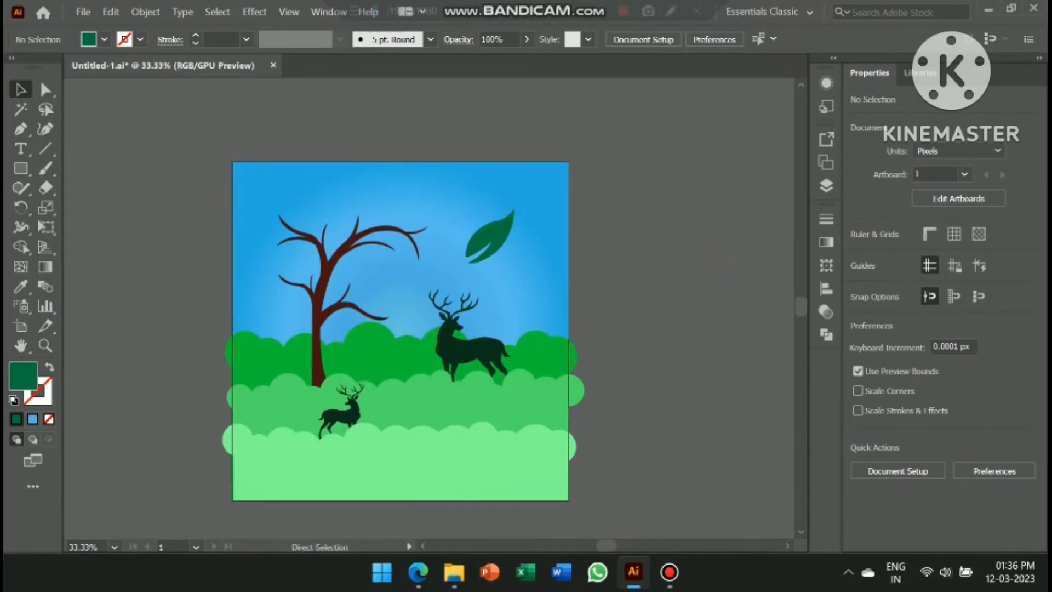
pyautogui.hotkey('ctrl', '+')
pyautogui.hotkey('ctrl', '-')
pyautogui.click(490, 235)
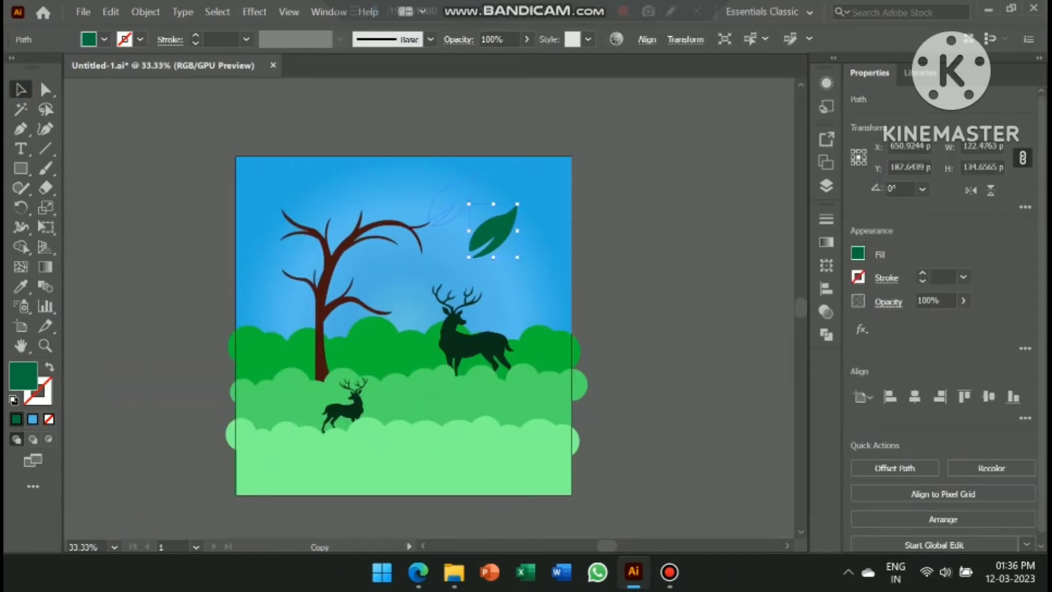
# Step: Form a three-leaf cluster at the branch tip from leaf copies scaled to about 60% and rotated
pyautogui.moveTo(447, 209)
pyautogui.mouseDown()
pyautogui.moveTo(459, 204)
pyautogui.moveTo(454, 217)
pyautogui.mouseUp()
pyautogui.hotkey('ctrl', '1')
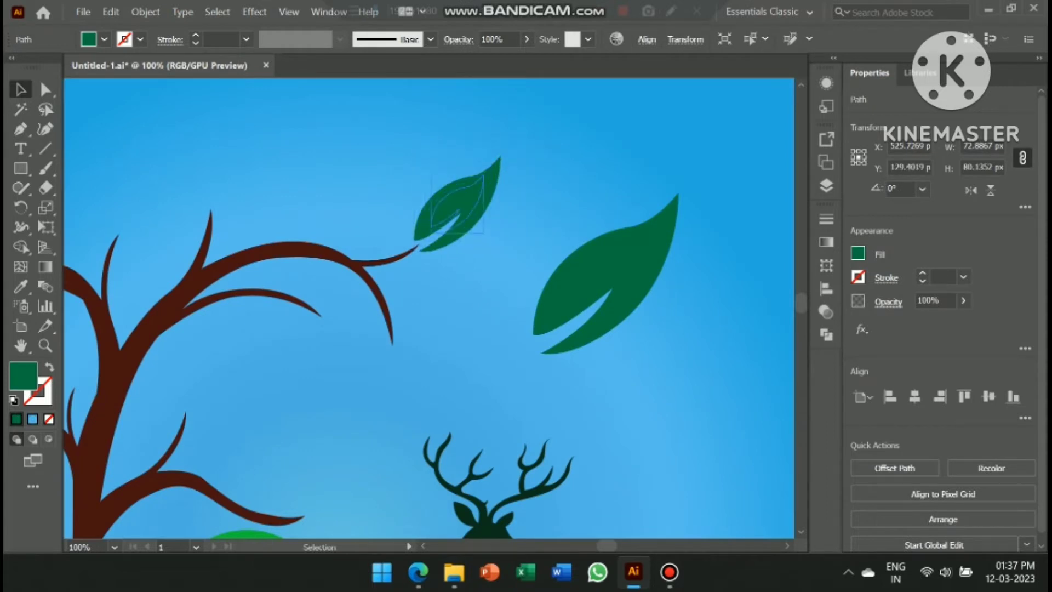
pyautogui.moveTo(482, 177); pyautogui.dragTo(481, 178)
pyautogui.moveTo(450, 216); pyautogui.dragTo(412, 327)
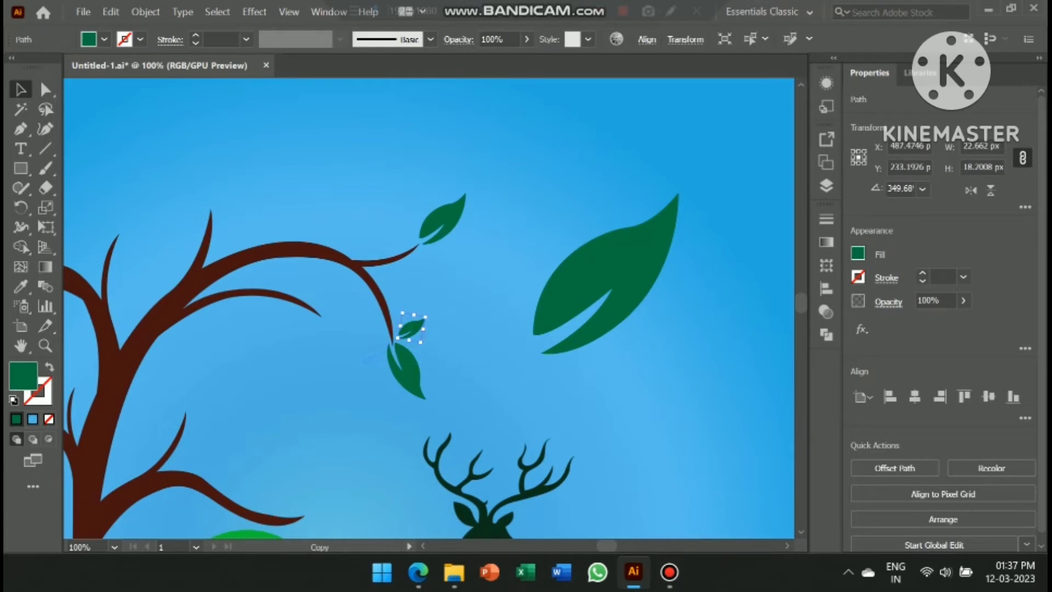
# Step: Copy the three-leaf cluster onto the upper, upper-left and lower branches
pyautogui.keyDown('shift'); pyautogui.click(349, 359); pyautogui.keyUp('shift')
pyautogui.scroll(-3, 348, 360)
pyautogui.scroll(3, 581, 329)
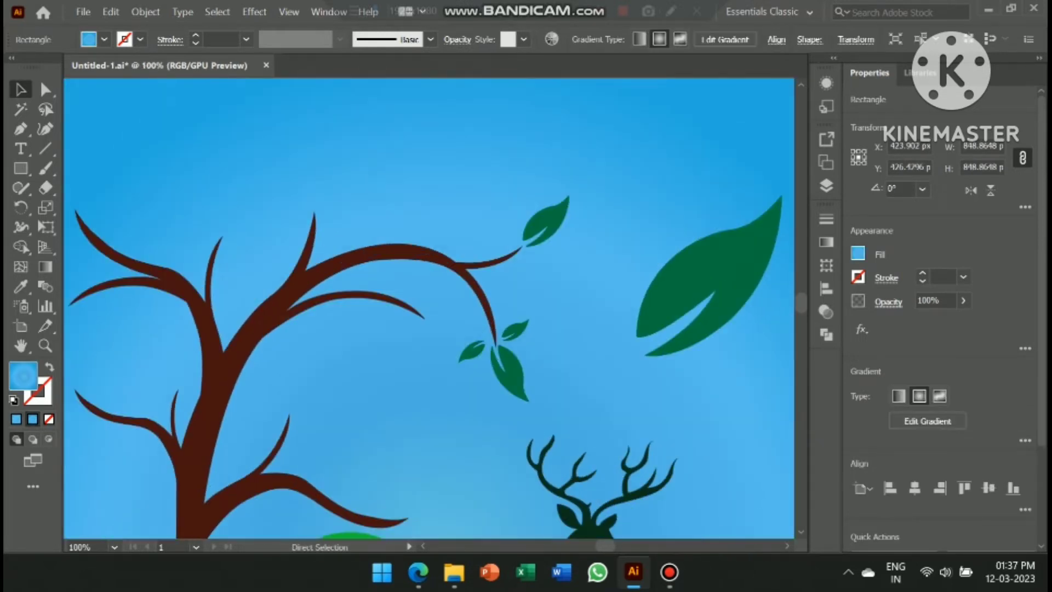
pyautogui.scroll(-4, 581, 329)
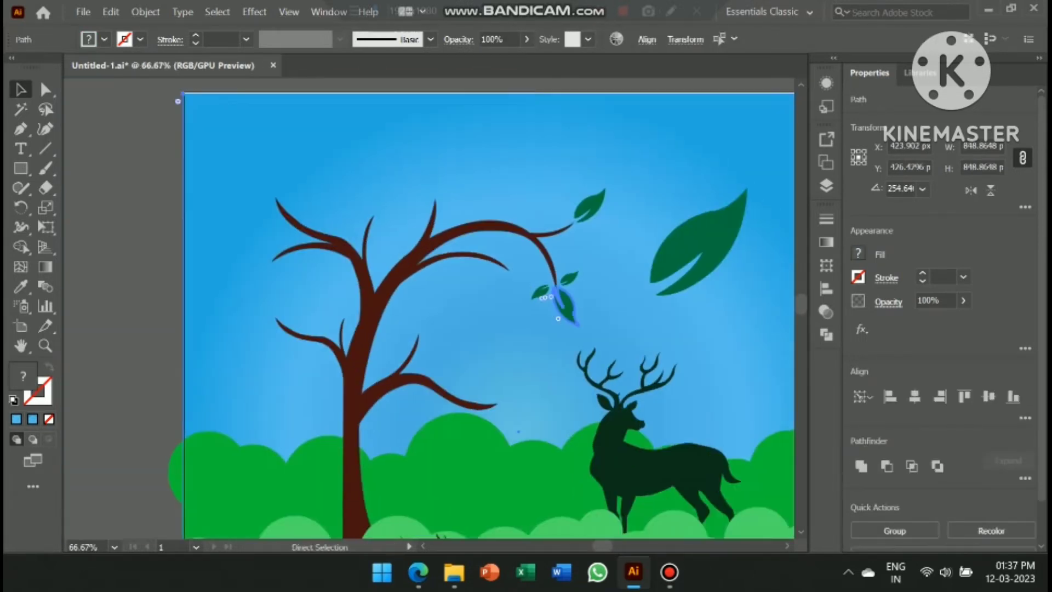
pyautogui.scroll(6, 581, 329)
pyautogui.click(482, 219)
pyautogui.keyDown('shift'); pyautogui.click(351, 285); pyautogui.keyUp('shift')
pyautogui.scroll(-4, 472, 346)
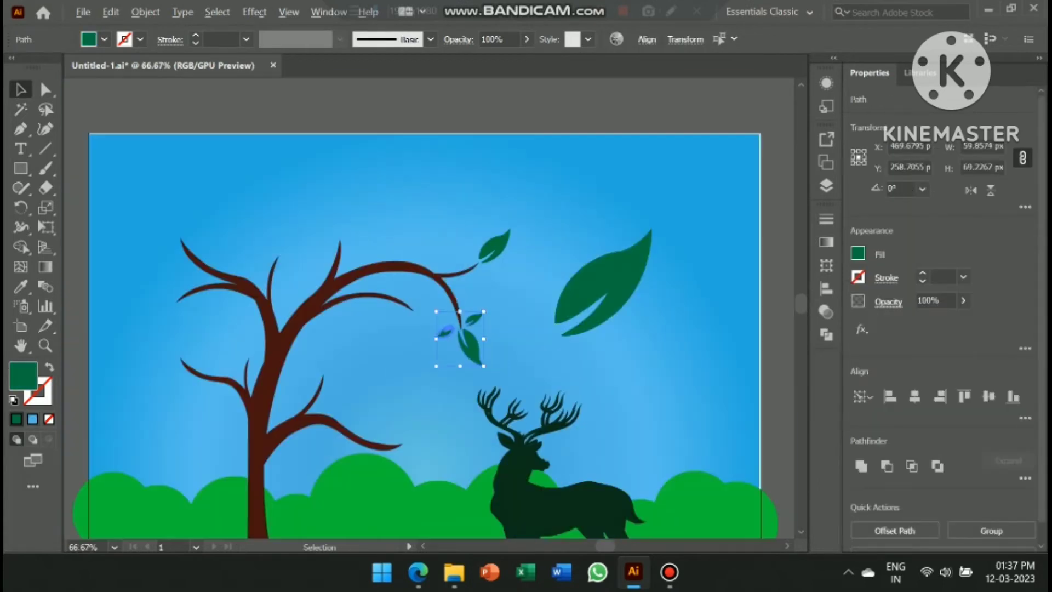
pyautogui.moveTo(356, 241); pyautogui.dragTo(197, 241)
pyautogui.moveTo(213, 199); pyautogui.dragTo(181, 187)
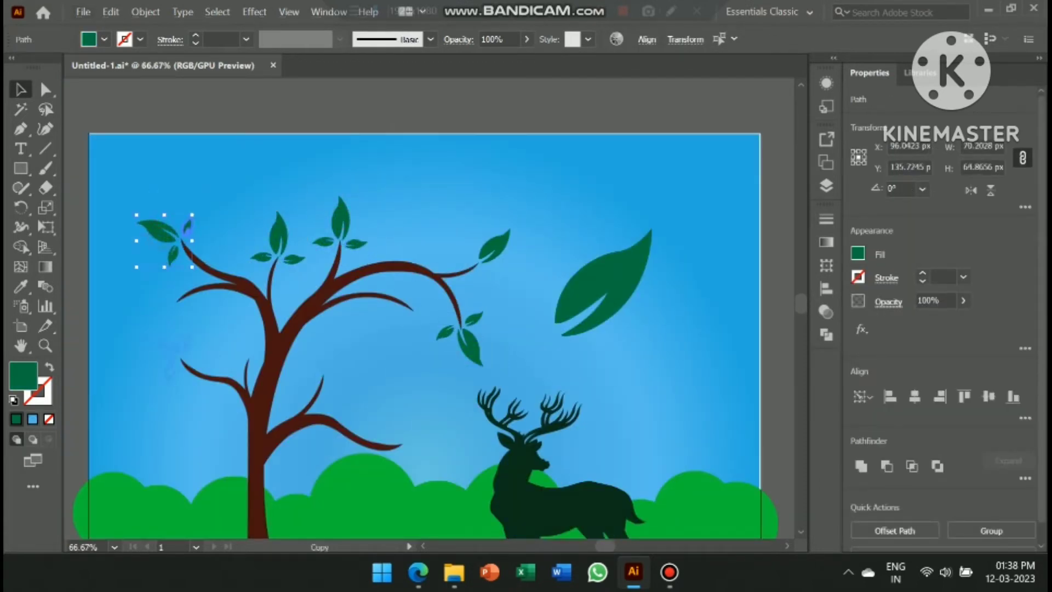
pyautogui.moveTo(187, 229); pyautogui.dragTo(414, 237)
# Step: Turn the lower leaf cluster to follow its branch and adjust the small leaves
pyautogui.click(413, 237)
pyautogui.press('Delete')
pyautogui.scroll(-1, 318, 233)
pyautogui.hscroll(-1, 318, 233)
pyautogui.click(318, 234)
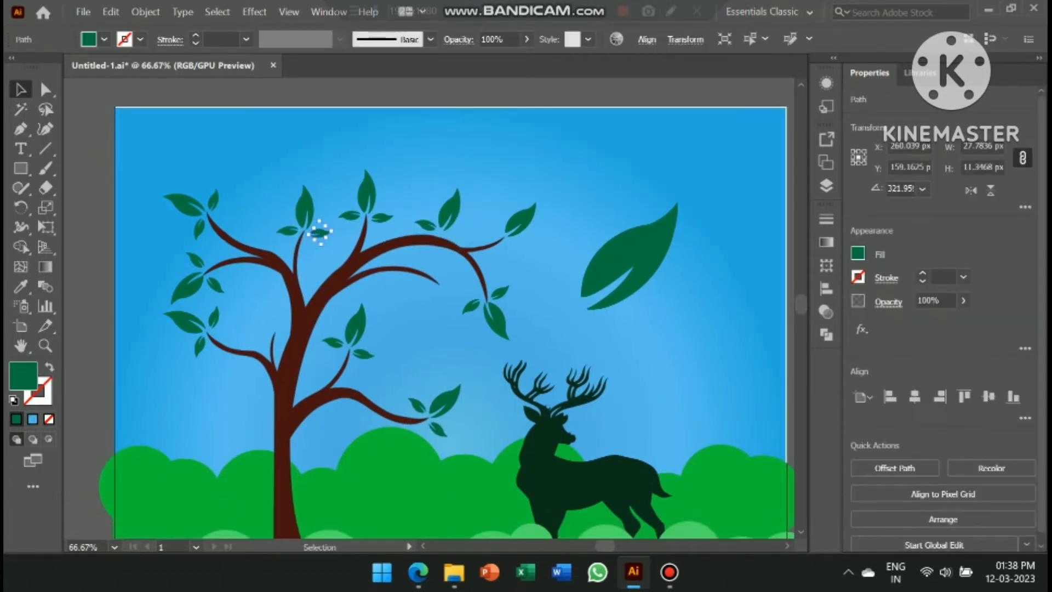
pyautogui.scroll(1, 340, 306)
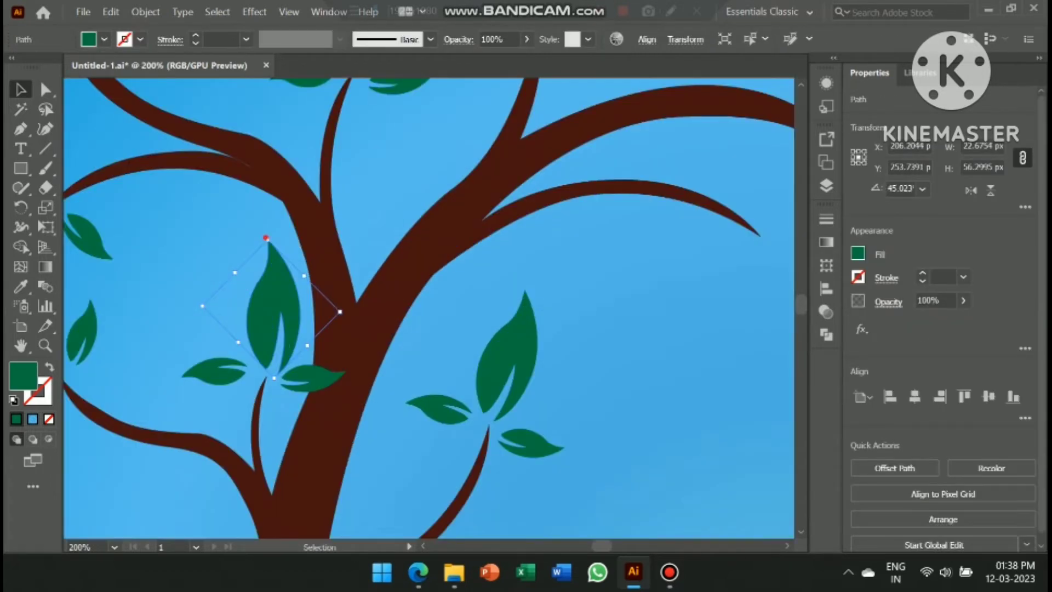
pyautogui.scroll(-3, 348, 340)
pyautogui.hotkey('ctrl', 'shift', 'a')
# Step: Place the axsa birds image and move it down and right in the sky
pyautogui.hscroll(-1, 365, 336)
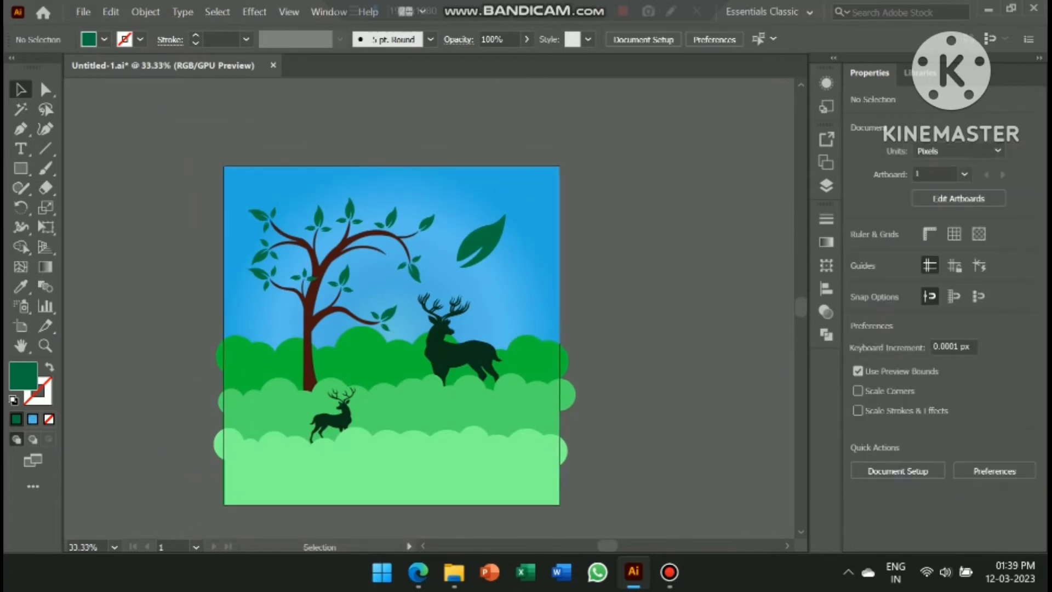
pyautogui.click(83, 12)
pyautogui.click(104, 310)
pyautogui.click(285, 137)
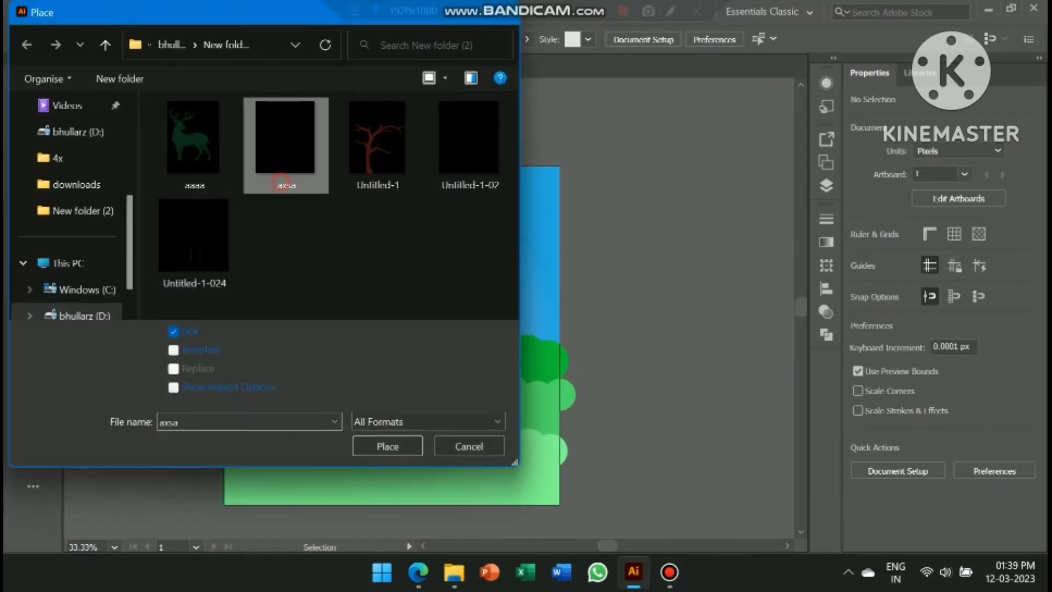
pyautogui.click(388, 446)
pyautogui.click(412, 204)
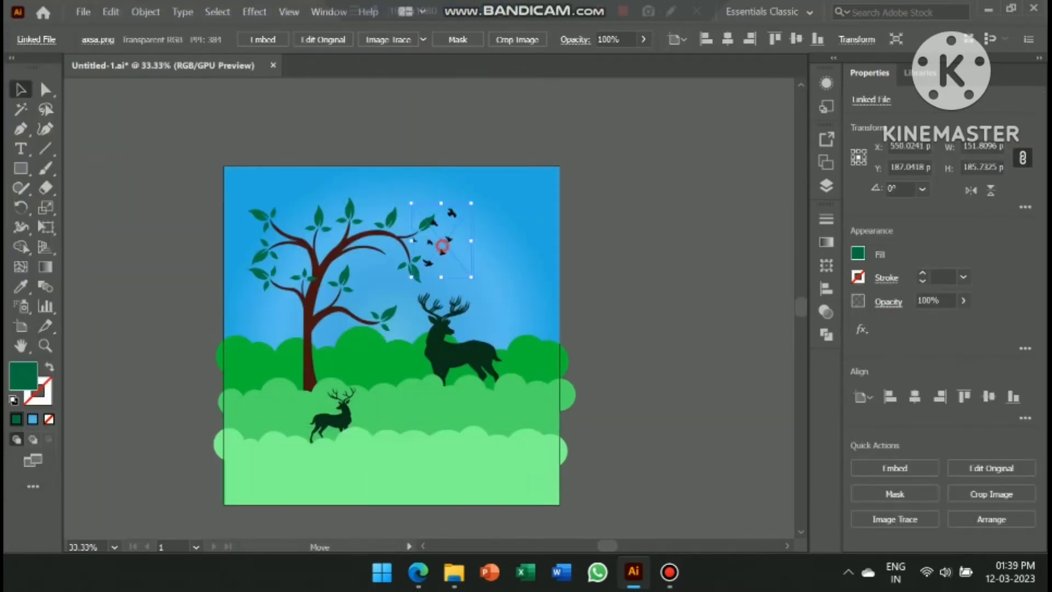
pyautogui.moveTo(452, 213); pyautogui.dragTo(479, 234)
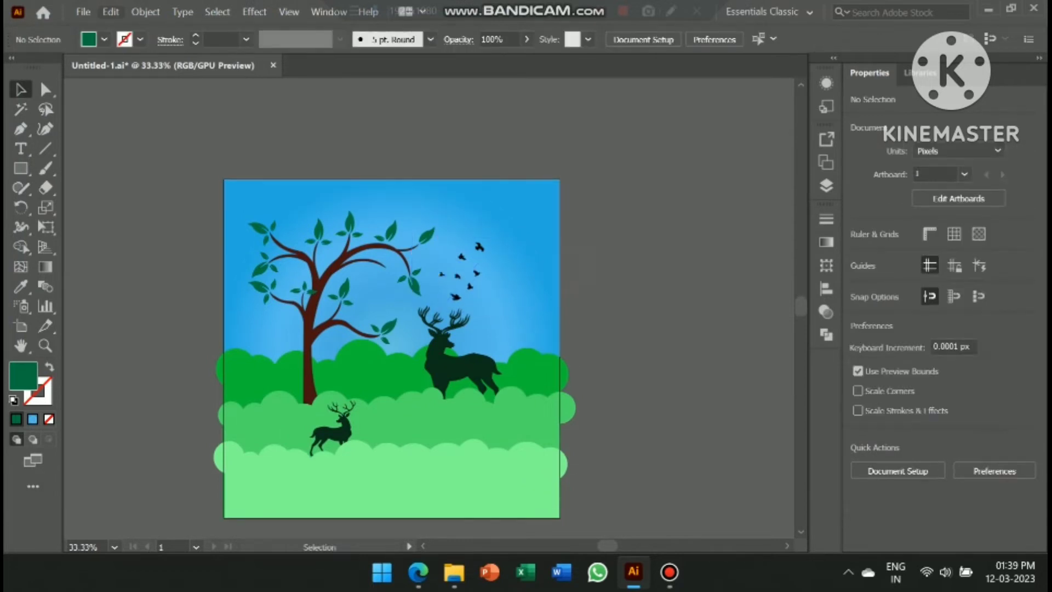
# Step: Place the Untitled-1-02 image small onto the tree
pyautogui.hotkey('alt', 'e')
pyautogui.press('Escape')
pyautogui.hotkey('alt', 'f')
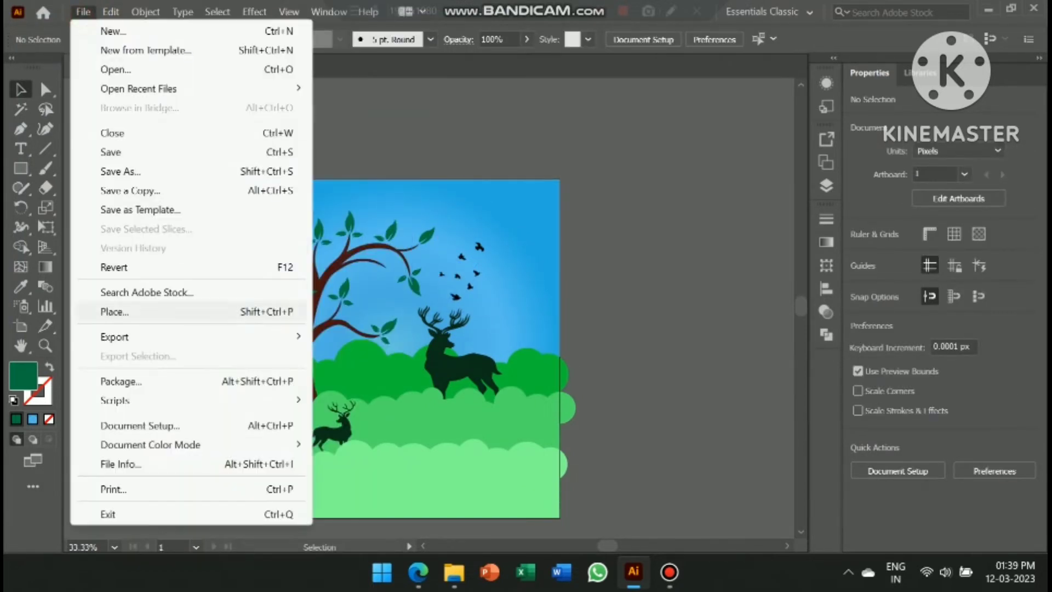
pyautogui.hotkey('shift', 'ctrl', 'p')
pyautogui.click(486, 161)
pyautogui.press('Return')
pyautogui.click(281, 289)
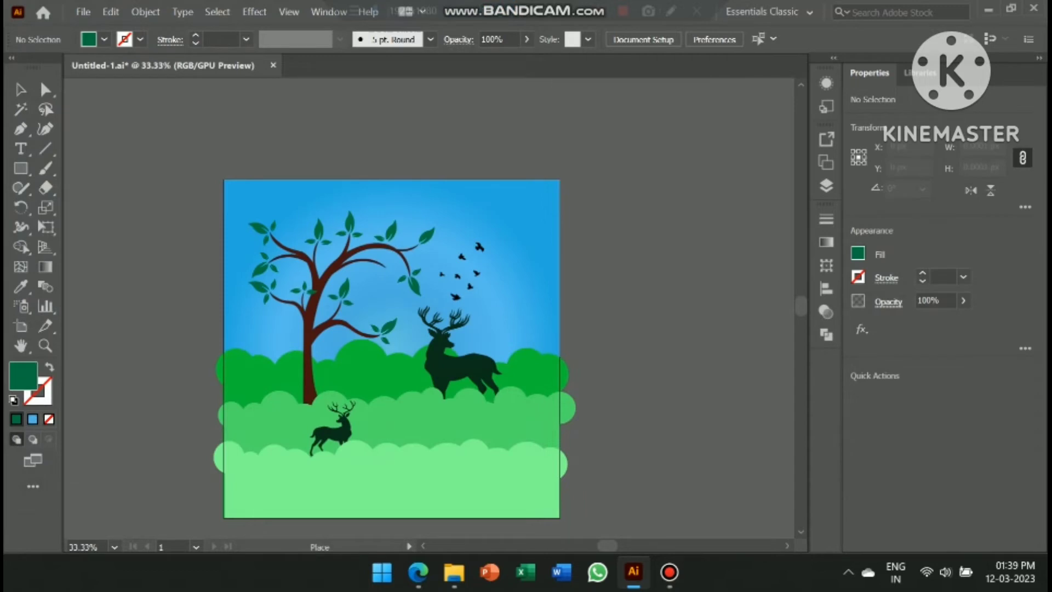
# Step: Place the Untitled-1-024 bird image and set it down on the lower right branch
pyautogui.hotkey('alt', 'f')
pyautogui.hotkey('shift', 'ctrl', 'p')
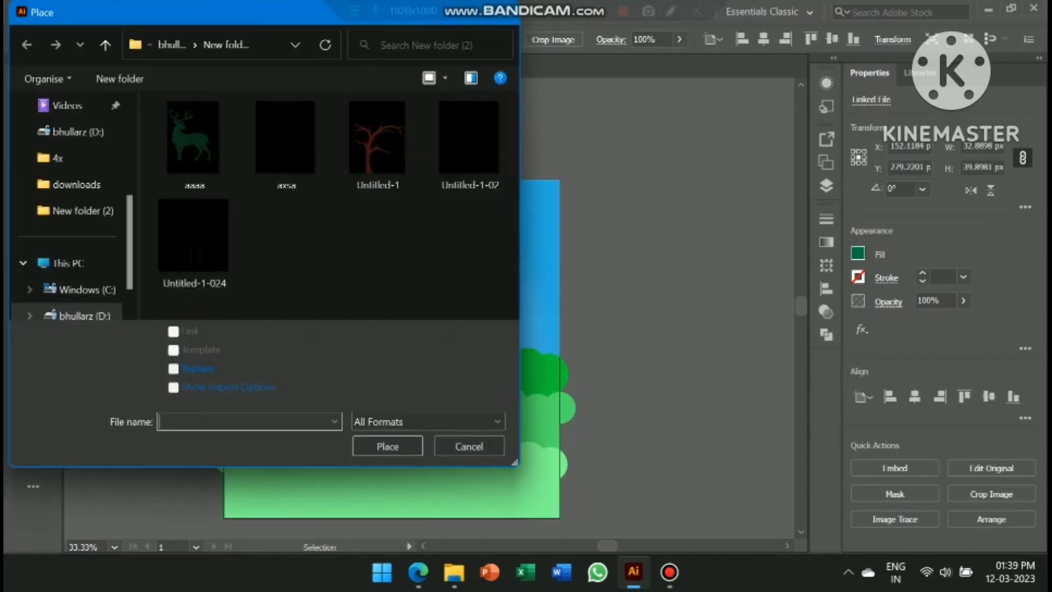
pyautogui.click(193, 238)
pyautogui.press('Return')
pyautogui.click(350, 252)
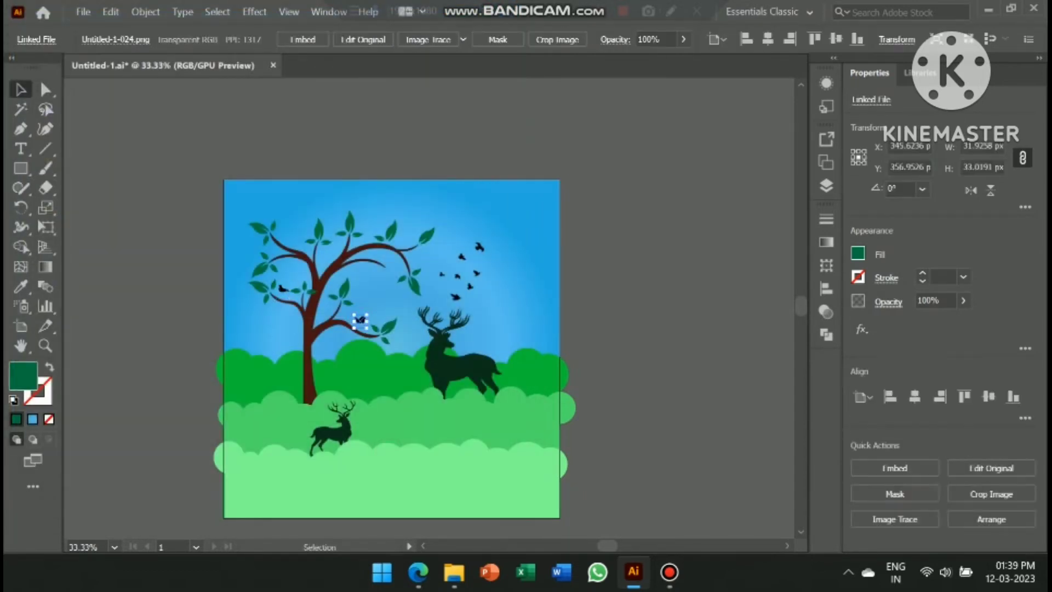
pyautogui.hotkey('ctrl', '=')
pyautogui.hotkey('ctrl', '=')
pyautogui.hotkey('ctrl', '=')
pyautogui.hotkey('ctrl', '=')
pyautogui.hotkey('ctrl', '=')
pyautogui.moveTo(437, 359); pyautogui.dragTo(519, 394)
# Step: Reflect the bird copy into a mirrored pair on the branch
pyautogui.rightClick(526, 395)
pyautogui.moveTo(599, 263)
pyautogui.click(735, 320)
pyautogui.press('Return')
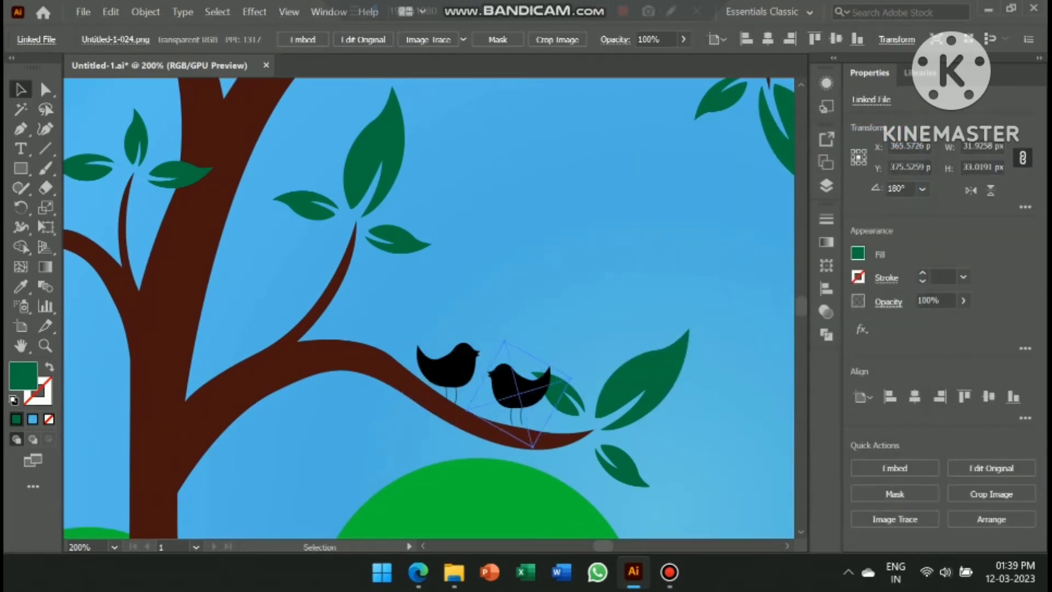
pyautogui.click(733, 294)
pyautogui.hotkey('ctrl', '0')
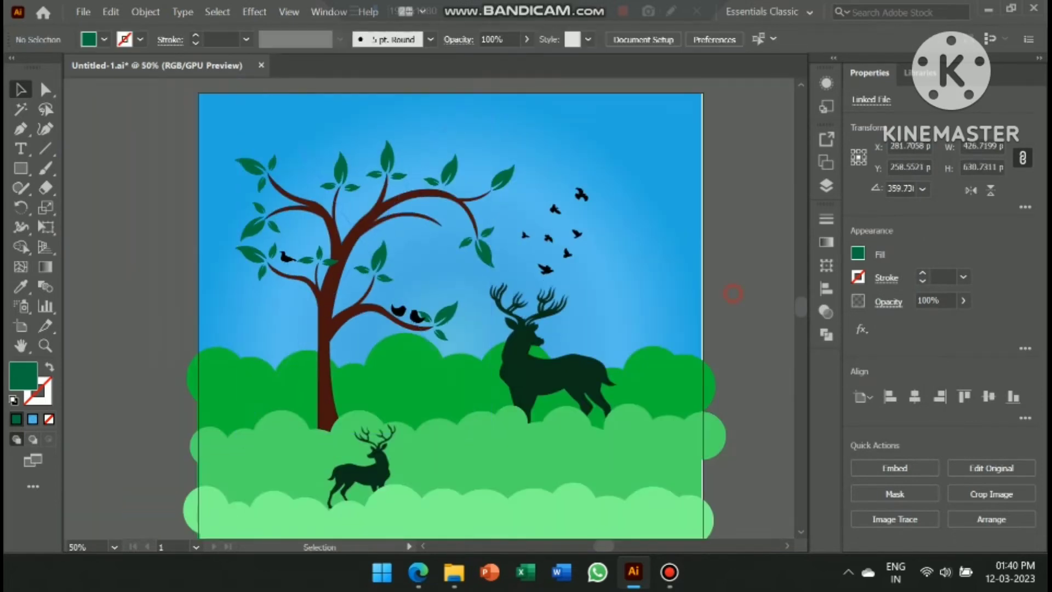
pyautogui.press('p')
pyautogui.hotkey('ctrl', '=')
pyautogui.hotkey('ctrl', '=')
pyautogui.hotkey('ctrl', '=')
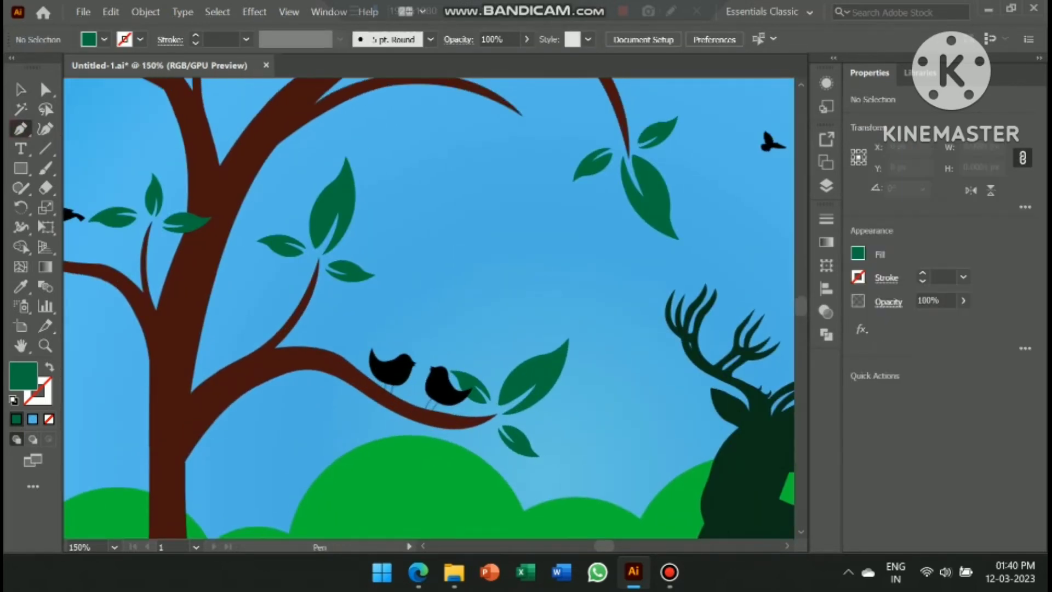
# Step: Draw a heart outline with the Pen tool above the perched birds
pyautogui.click(417, 328)
pyautogui.hotkey('ctrl', '=')
pyautogui.click(438, 293)
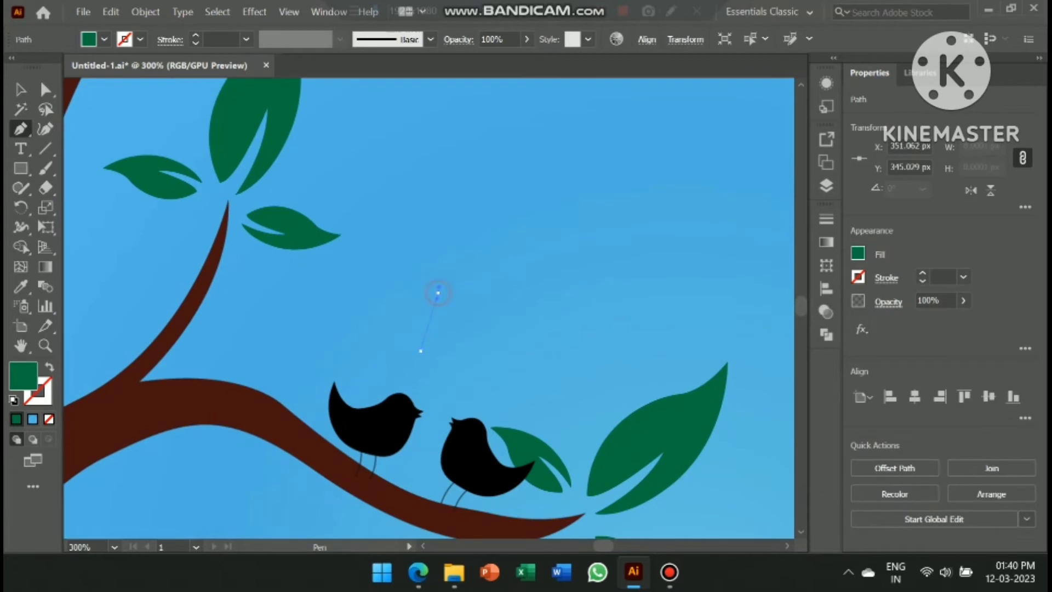
pyautogui.moveTo(438, 293); pyautogui.dragTo(441, 265)
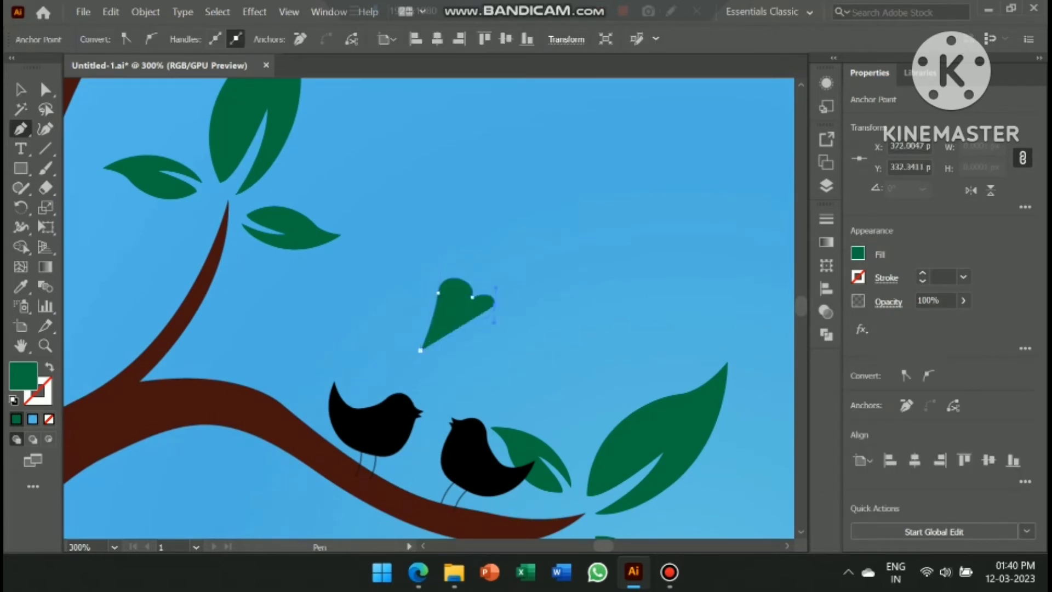
pyautogui.press('v')
# Step: Fill the heart pink (#d14267) using the Color Picker
pyautogui.doubleClick(23, 376)
pyautogui.click(843, 163)
pyautogui.click(753, 191)
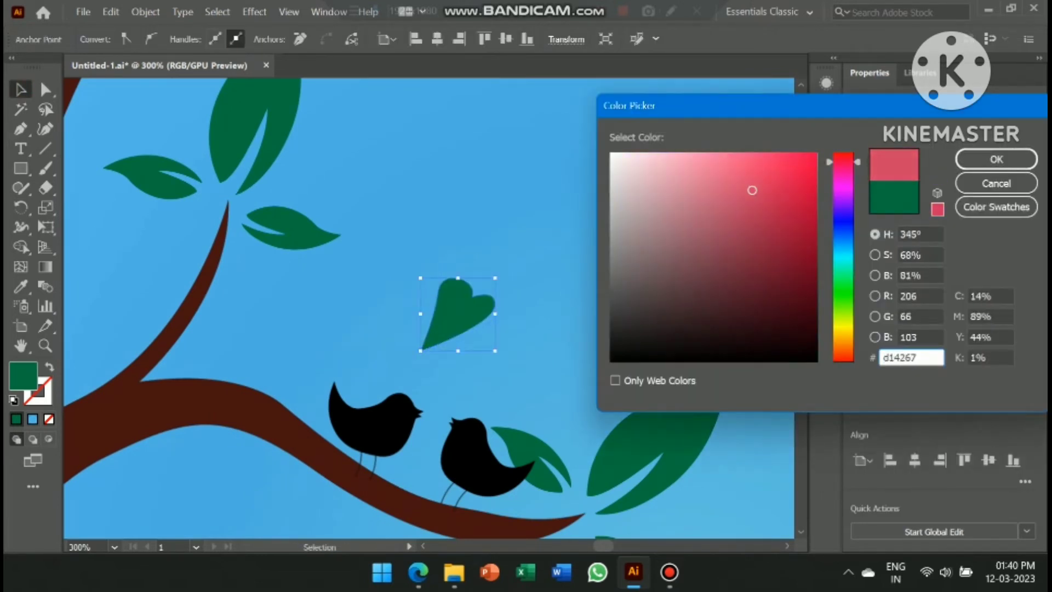
pyautogui.click(998, 159)
pyautogui.hotkey('ctrl', '-')
pyautogui.scroll(2, 460, 329)
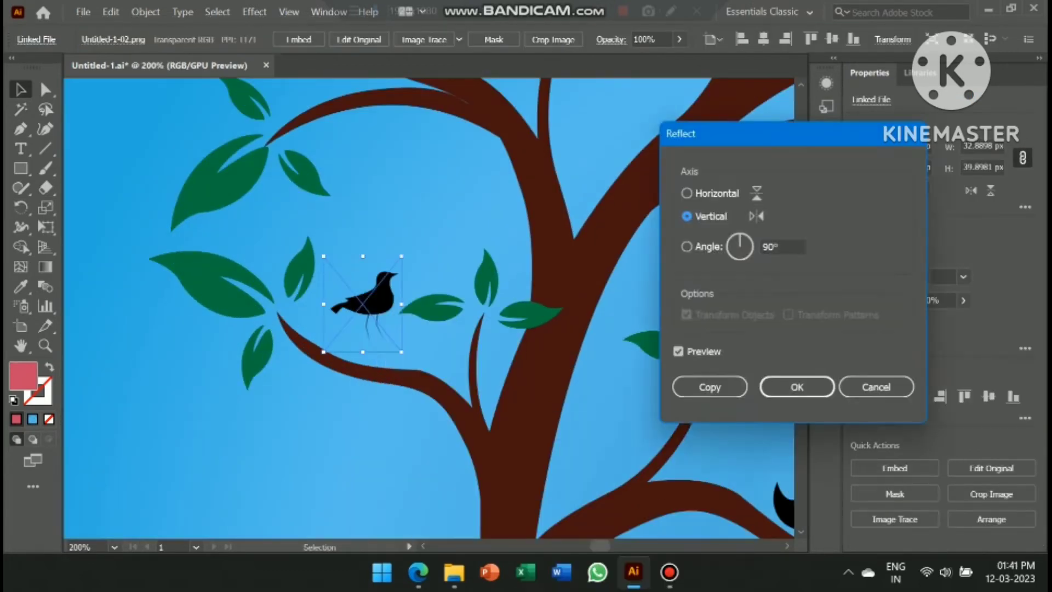
# Step: Rotate the lone bird on the left branch
pyautogui.press('Return')
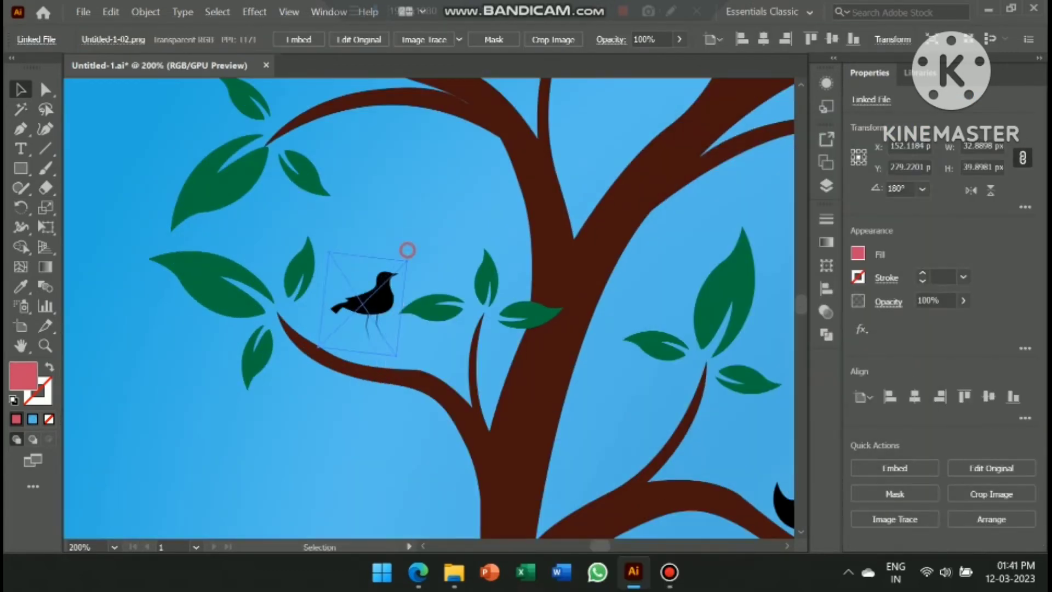
pyautogui.moveTo(406, 249); pyautogui.dragTo(351, 245)
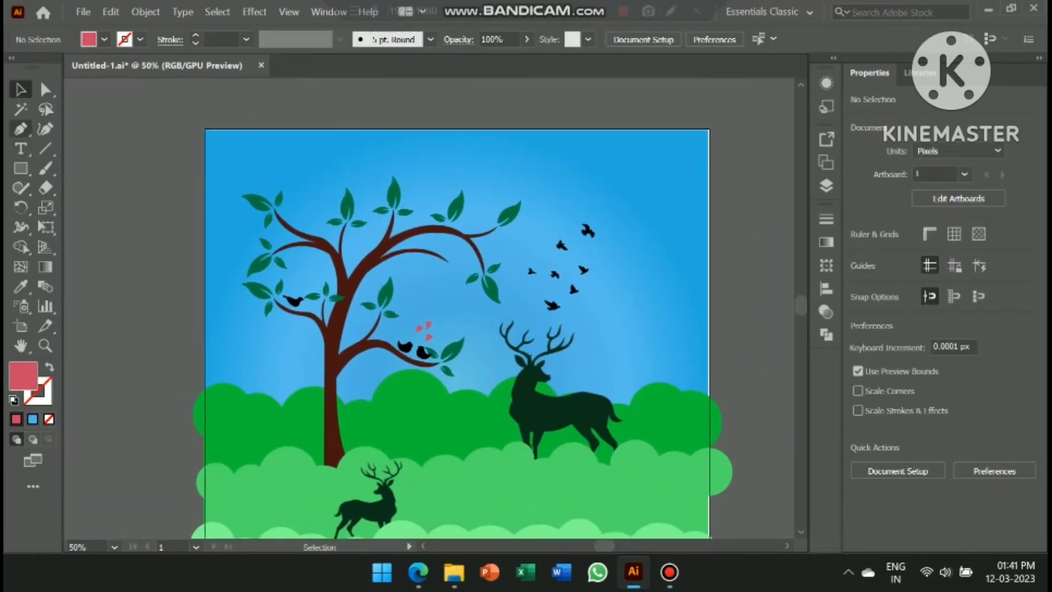
pyautogui.moveTo(20, 168); pyautogui.dragTo(82, 208)
# Step: Draw and duplicate overlapping circles, then merge them into one cloud shape
pyautogui.scroll(3, 452, 167)
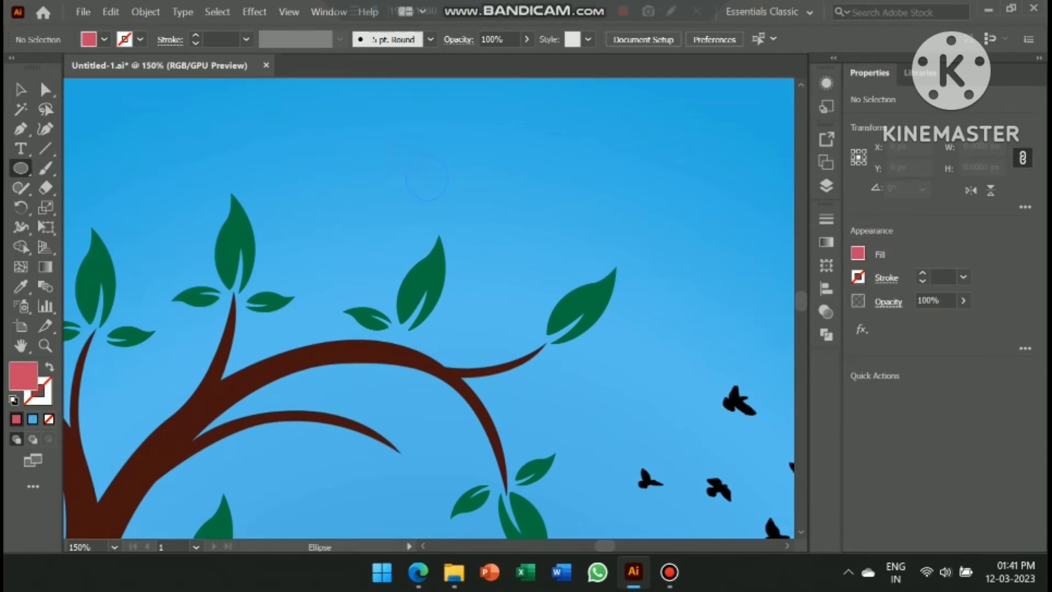
pyautogui.moveTo(406, 157); pyautogui.dragTo(442, 203)
pyautogui.scroll(2, 441, 202)
pyautogui.hscroll(2, 442, 202)
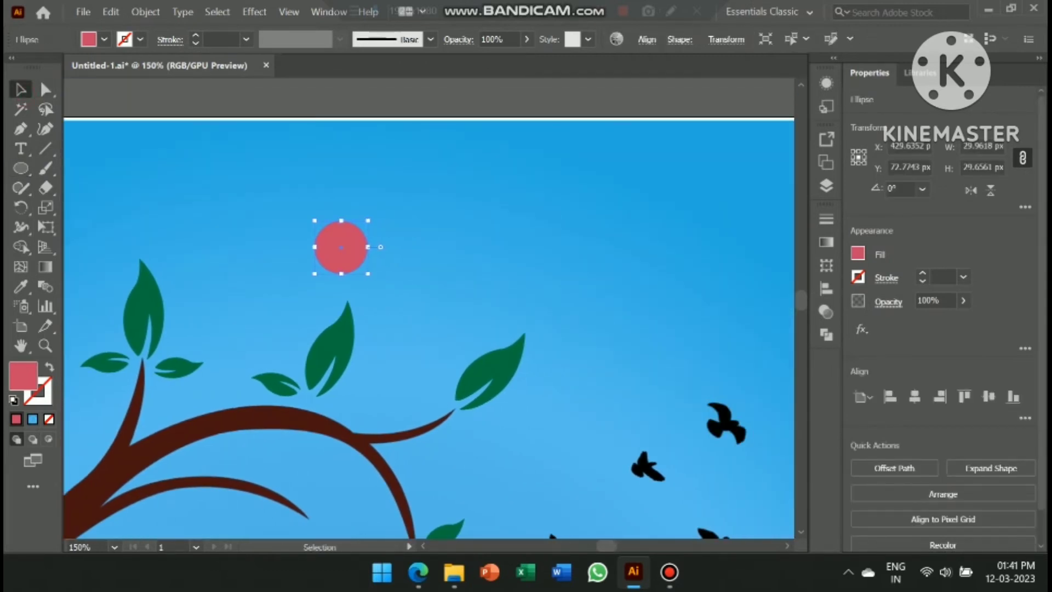
pyautogui.moveTo(386, 248); pyautogui.dragTo(390, 247)
pyautogui.moveTo(391, 248)
pyautogui.mouseDown()
pyautogui.moveTo(439, 246)
pyautogui.moveTo(412, 218)
pyautogui.moveTo(365, 224)
pyautogui.moveTo(433, 236)
pyautogui.mouseUp()
pyautogui.keyDown('shift'); pyautogui.click(341, 247); pyautogui.keyUp('shift')
pyautogui.keyDown('shift'); pyautogui.click(390, 250); pyautogui.keyUp('shift')
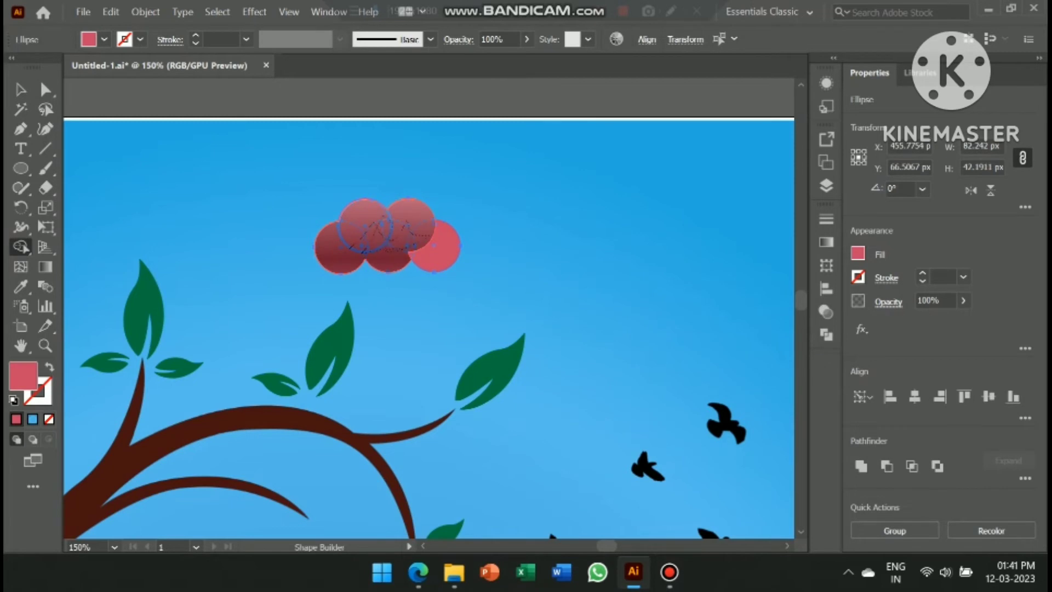
pyautogui.moveTo(433, 236); pyautogui.dragTo(438, 242)
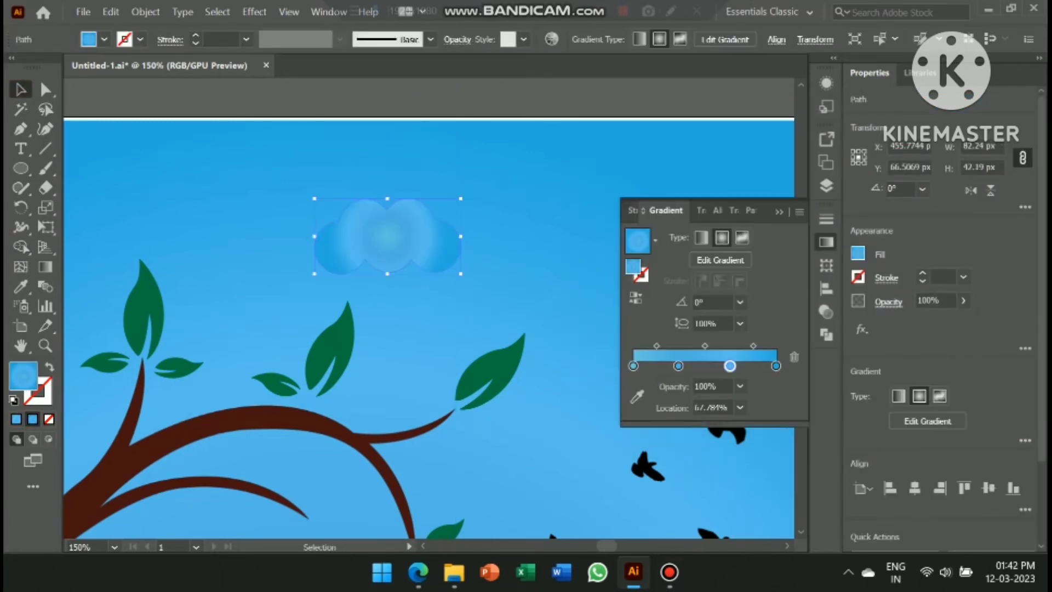
# Step: Reduce the cloud's gradient to two stops and set both stops to white
pyautogui.moveTo(730, 366); pyautogui.dragTo(730, 406)
pyautogui.moveTo(679, 366); pyautogui.dragTo(678, 405)
pyautogui.doubleClick(633, 366)
pyautogui.click(567, 240)
pyautogui.click(566, 210)
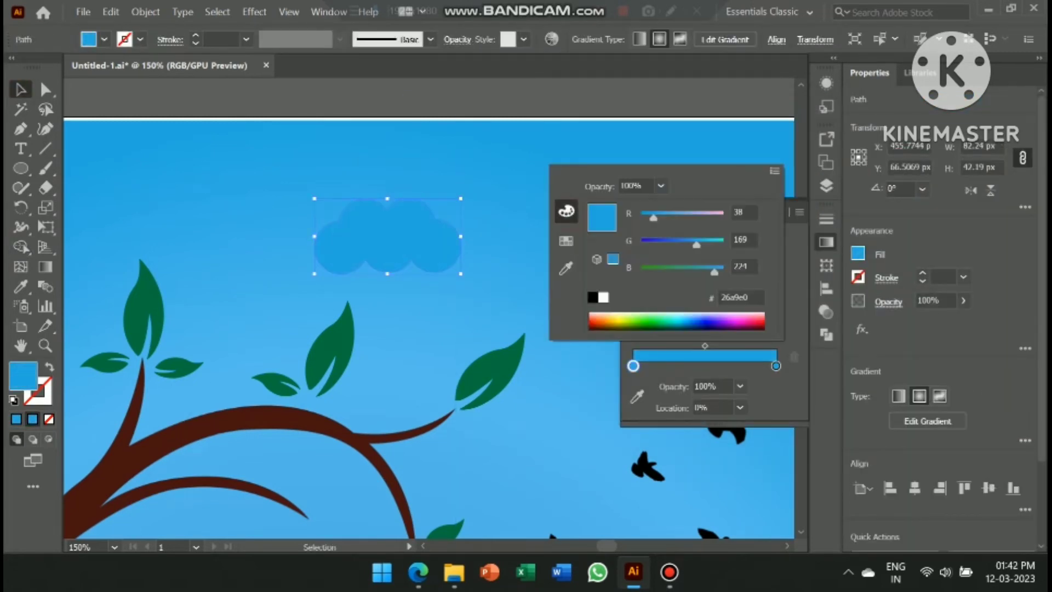
pyautogui.click(604, 298)
pyautogui.press('Escape')
pyautogui.doubleClick(776, 366)
pyautogui.click(566, 241)
pyautogui.click(589, 205)
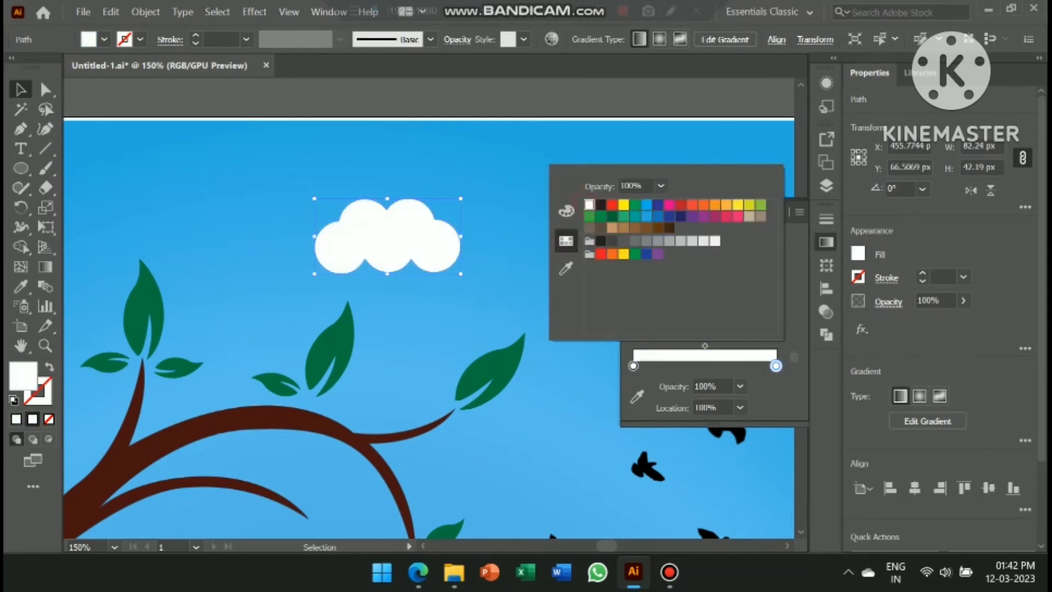
pyautogui.click(566, 211)
pyautogui.press('Escape')
# Step: Zoom out to the whole artboard and check the cloud behind the tree
pyautogui.hotkey('ctrl', 'shift', 'a')
pyautogui.hotkey('ctrl', '0')
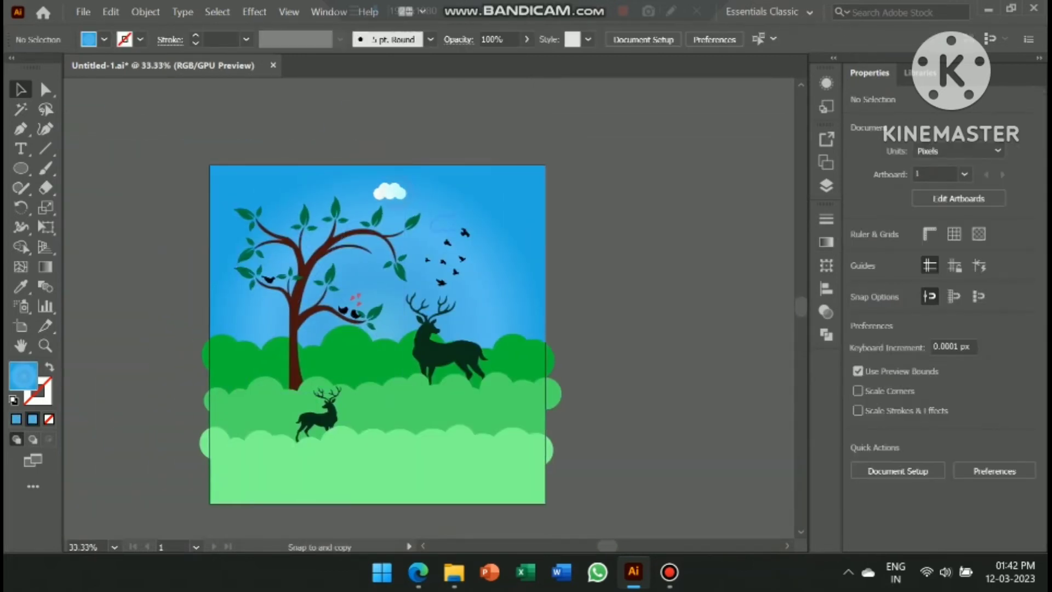
pyautogui.click(463, 221)
pyautogui.hotkey('ctrl', '0')
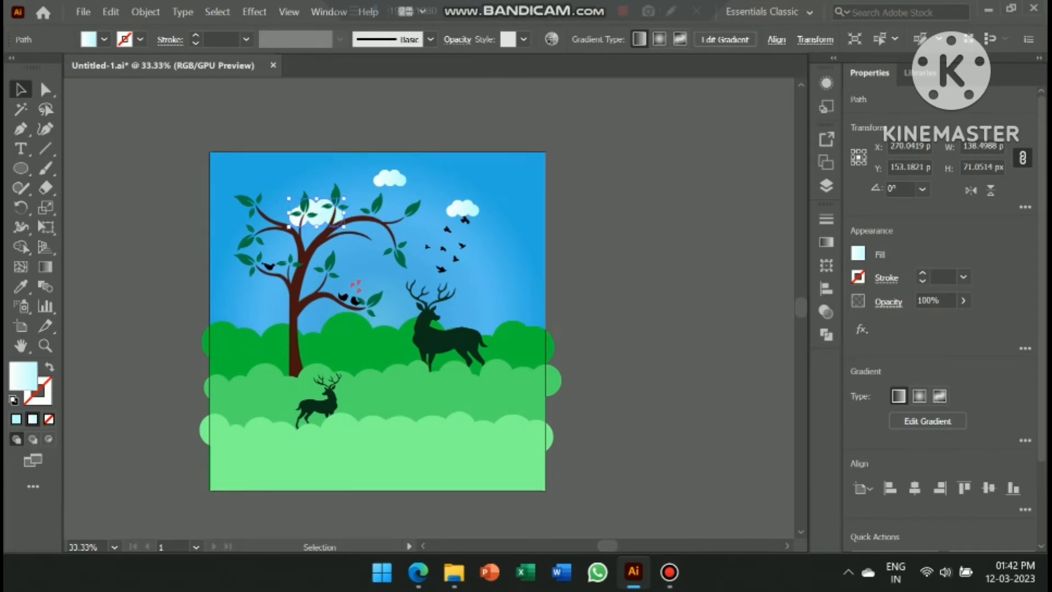
pyautogui.hotkey('ctrl', 'shift', 'a')
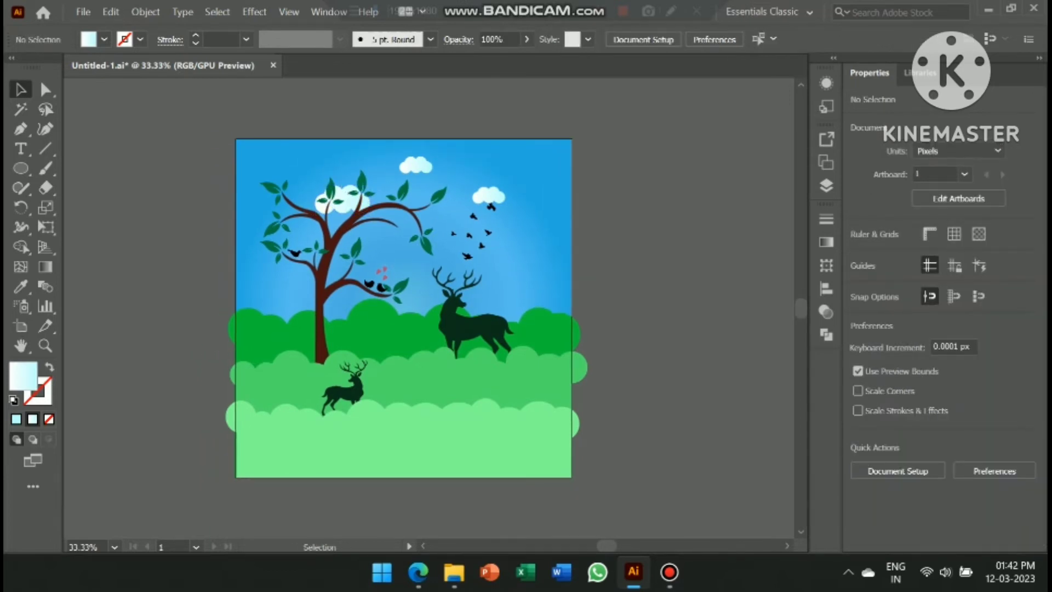
# Step: Draw a black rectangle in the sky above the birds for the birdhouse body
pyautogui.moveTo(21, 168); pyautogui.dragTo(71, 169)
pyautogui.scroll(4, 402, 268)
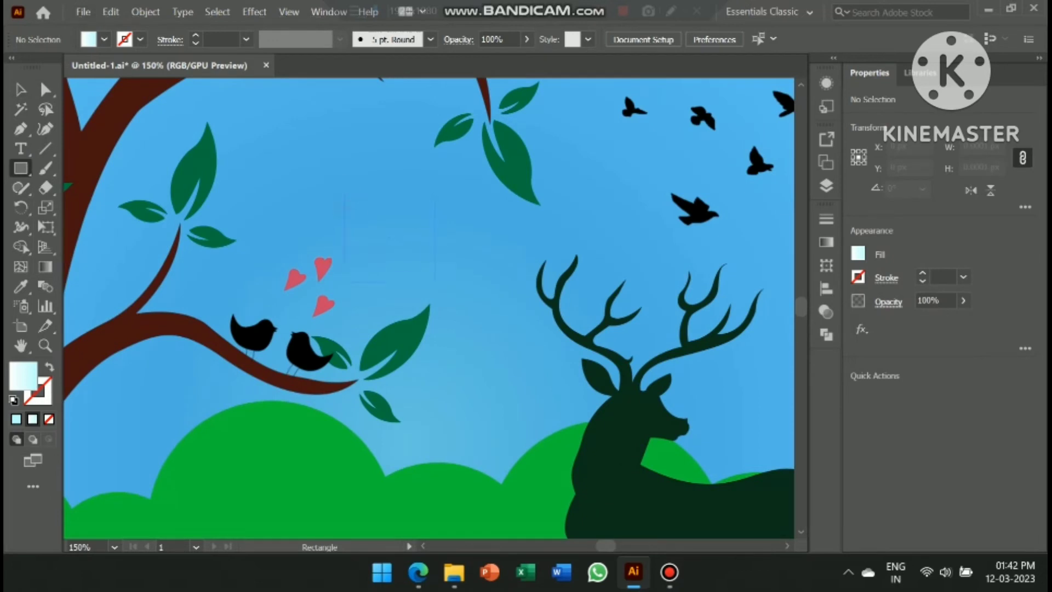
pyautogui.moveTo(344, 192); pyautogui.dragTo(420, 285)
pyautogui.scroll(2, 420, 285)
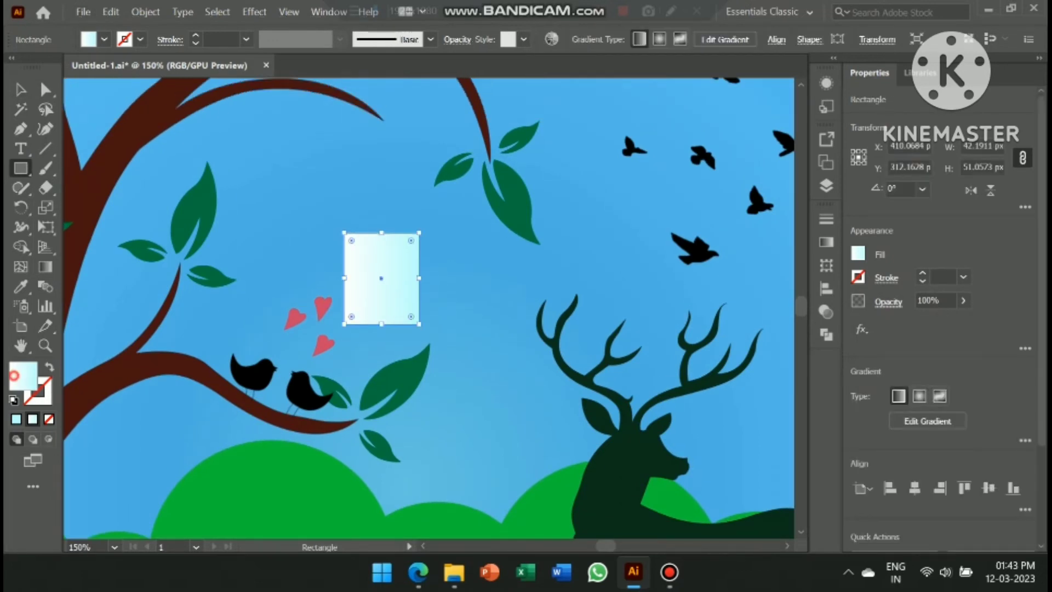
pyautogui.press('F6')
pyautogui.hotkey('shift', 'F3')
pyautogui.press('v')
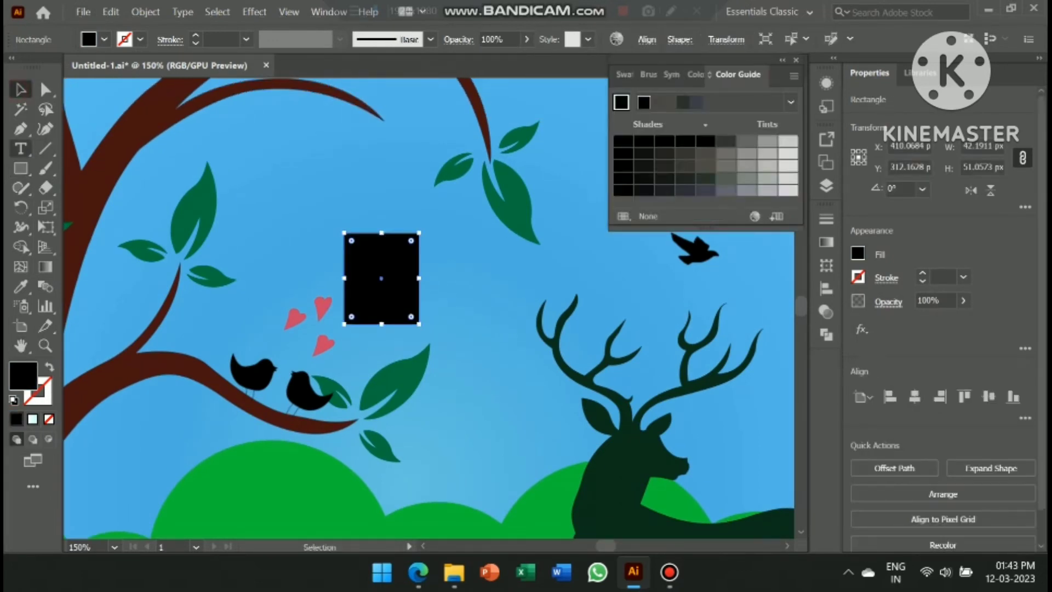
# Step: Add a three-sided triangle roof, shrink it, and seat it on the rectangle
pyautogui.moveTo(20, 168); pyautogui.dragTo(72, 229)
pyautogui.click(347, 181)
pyautogui.click(486, 317)
pyautogui.press('v')
pyautogui.moveTo(348, 181); pyautogui.dragTo(379, 187)
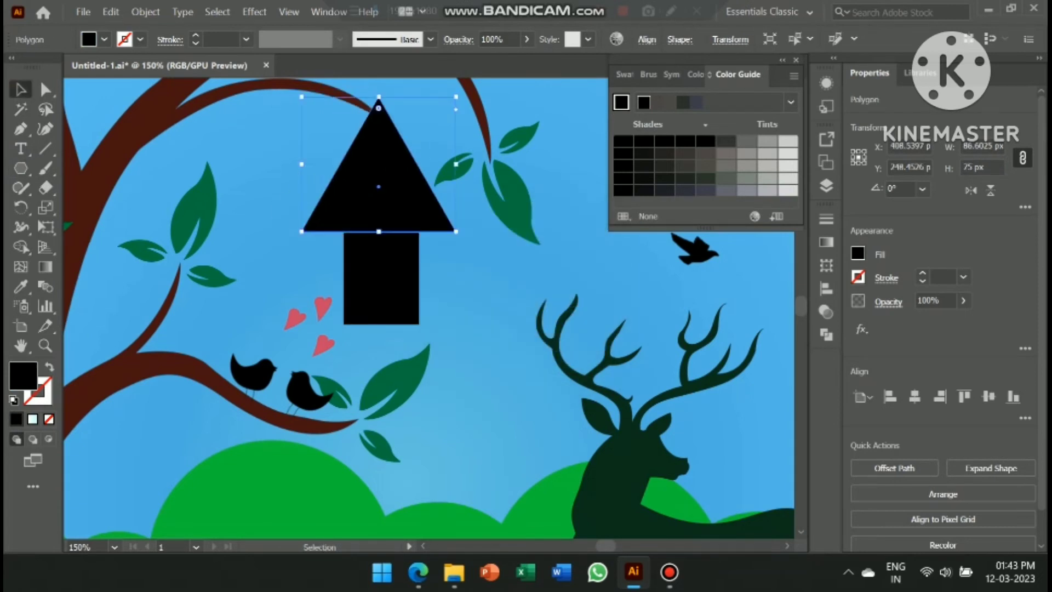
pyautogui.moveTo(456, 97); pyautogui.dragTo(408, 147)
pyautogui.moveTo(404, 197); pyautogui.dragTo(445, 241)
# Step: Draw a circle on the house body and cut it out as the round entrance hole
pyautogui.hotkey('ctrl', '+')
pyautogui.hotkey('ctrl', '+')
pyautogui.hotkey('ctrl', '+')
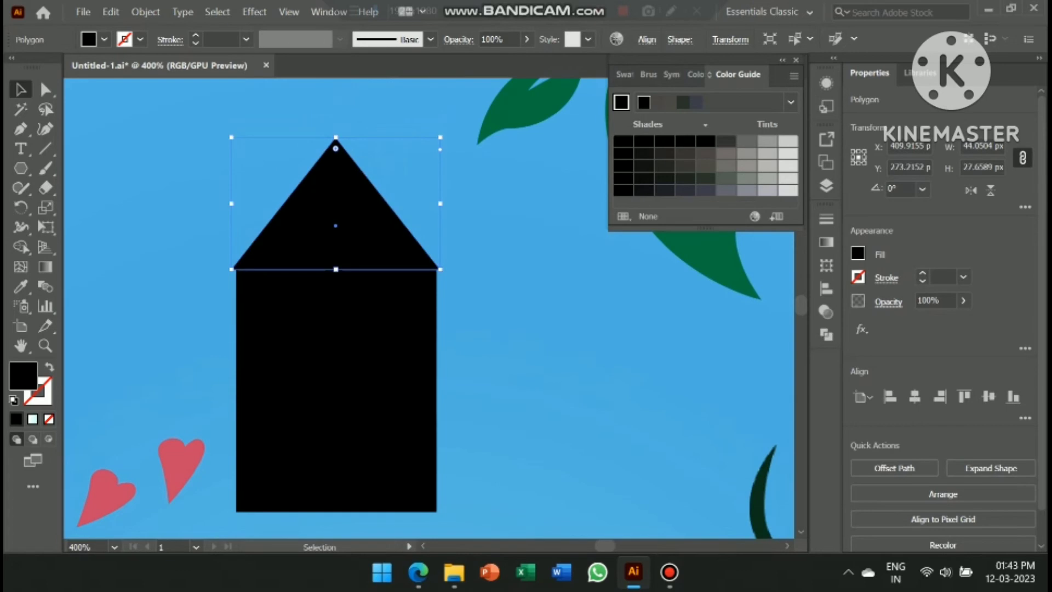
pyautogui.scroll(-2, 428, 307)
pyautogui.moveTo(20, 168); pyautogui.dragTo(71, 209)
pyautogui.moveTo(330, 298); pyautogui.dragTo(367, 336)
pyautogui.press('v')
pyautogui.keyDown('shift'); pyautogui.click(356, 395); pyautogui.keyUp('shift')
pyautogui.keyDown('shift'); pyautogui.click(335, 164); pyautogui.keyUp('shift')
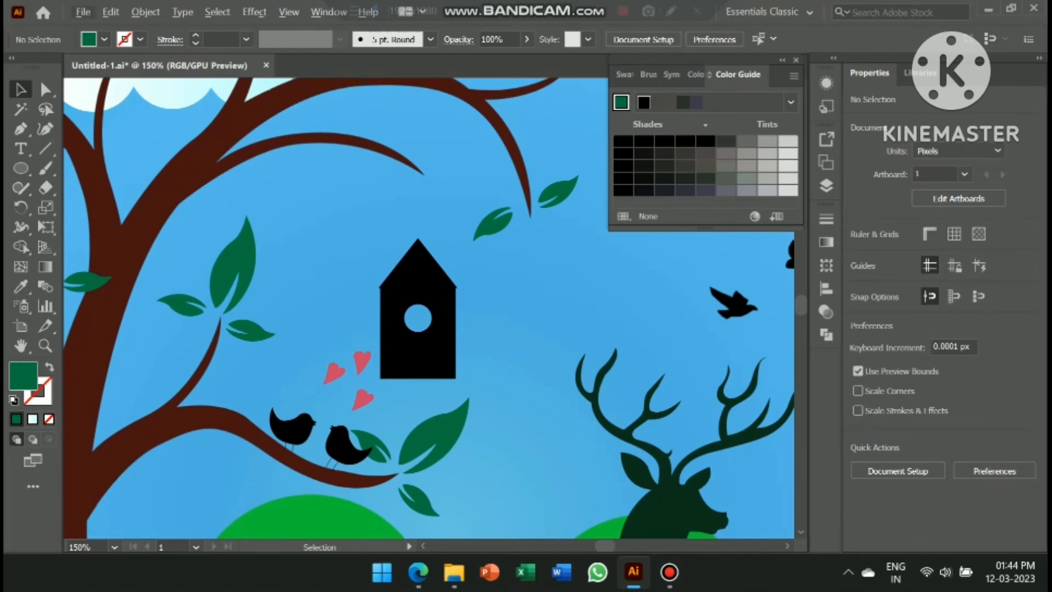
pyautogui.hotkey('ctrl', '+')
pyautogui.hotkey('ctrl', '+')
# Step: Group the roof with the house body and move the birdhouse beneath the tree branch
pyautogui.click(405, 480)
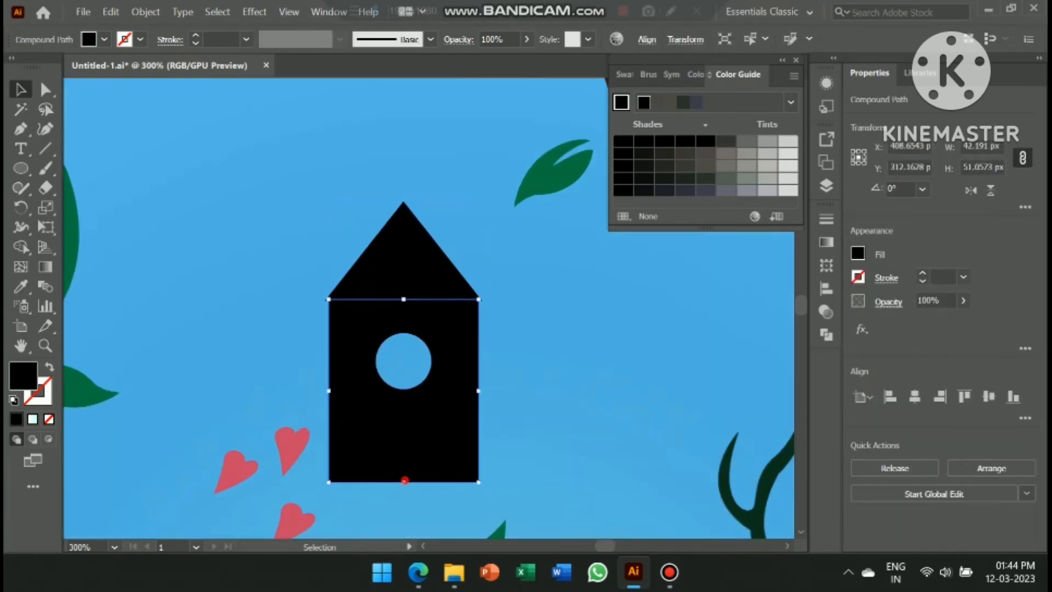
pyautogui.click(404, 252)
pyautogui.keyDown('shift'); pyautogui.click(404, 439); pyautogui.keyUp('shift')
pyautogui.hotkey('ctrl', 'g')
pyautogui.hotkey('ctrl', '-')
pyautogui.moveTo(376, 356); pyautogui.dragTo(493, 428)
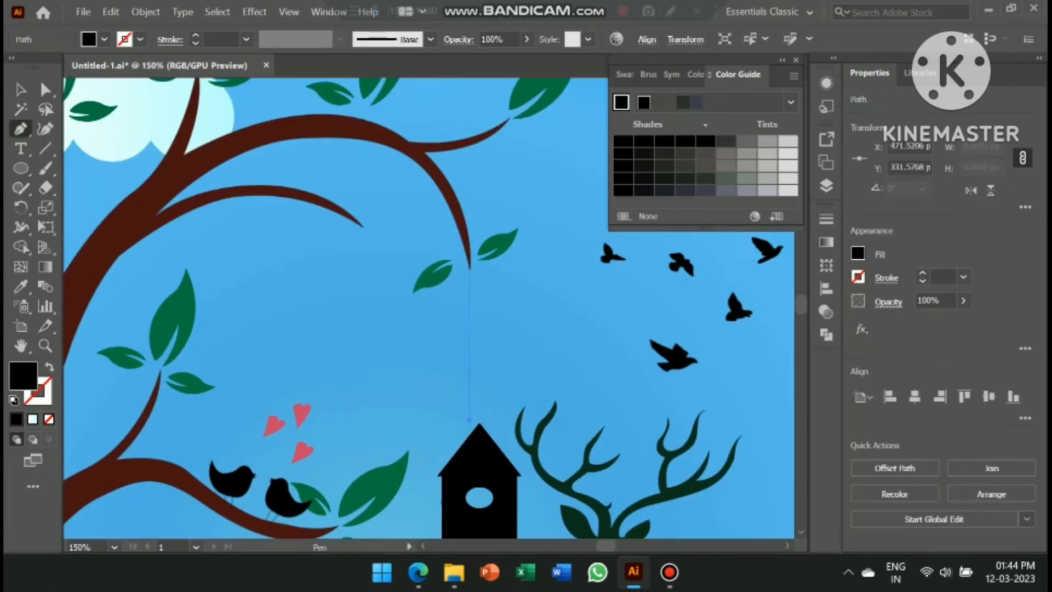
# Step: Draw a string from the branch tip ending in a two-loop bow, swapping fill and stroke
pyautogui.hotkey('ctrl', '+')
pyautogui.hotkey('ctrl', '+')
pyautogui.hotkey('ctrl', '+')
pyautogui.hotkey('ctrl', '+')
pyautogui.hotkey('ctrl', '+')
pyautogui.click(456, 265)
pyautogui.click(444, 322)
pyautogui.click(480, 292)
pyautogui.click(490, 302)
pyautogui.click(524, 273)
pyautogui.click(556, 306)
pyautogui.click(489, 302)
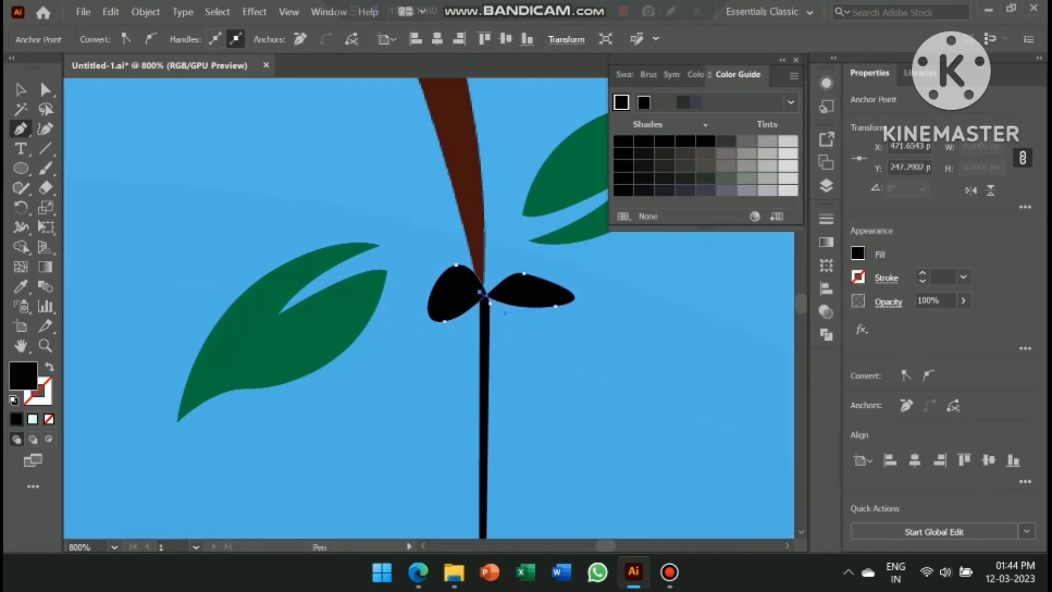
pyautogui.hotkey('shift', 'x')
pyautogui.hotkey('ctrl', '-')
pyautogui.hotkey('ctrl', '-')
pyautogui.press('v')
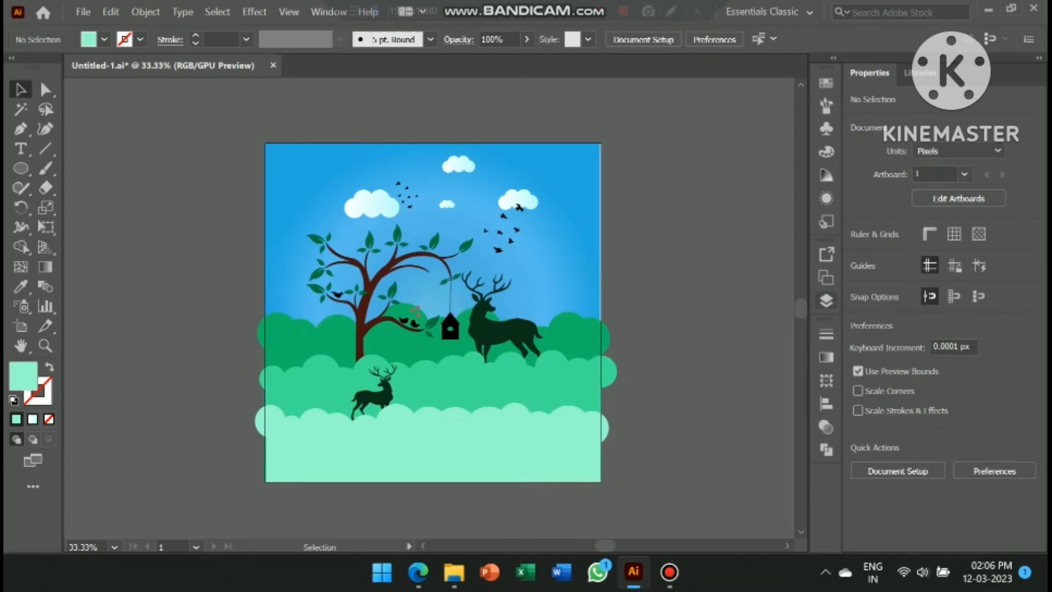
# Step: Give the bottom light-green hill a dark green drop shadow
pyautogui.click(827, 300)
pyautogui.scroll(-1, 707, 329)
pyautogui.click(433, 444)
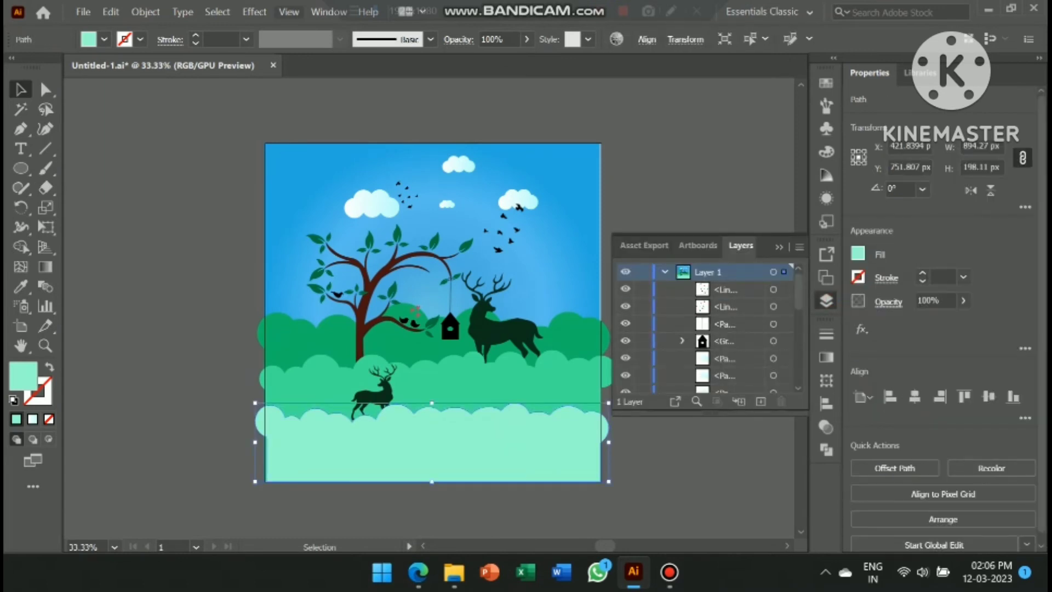
pyautogui.click(289, 12)
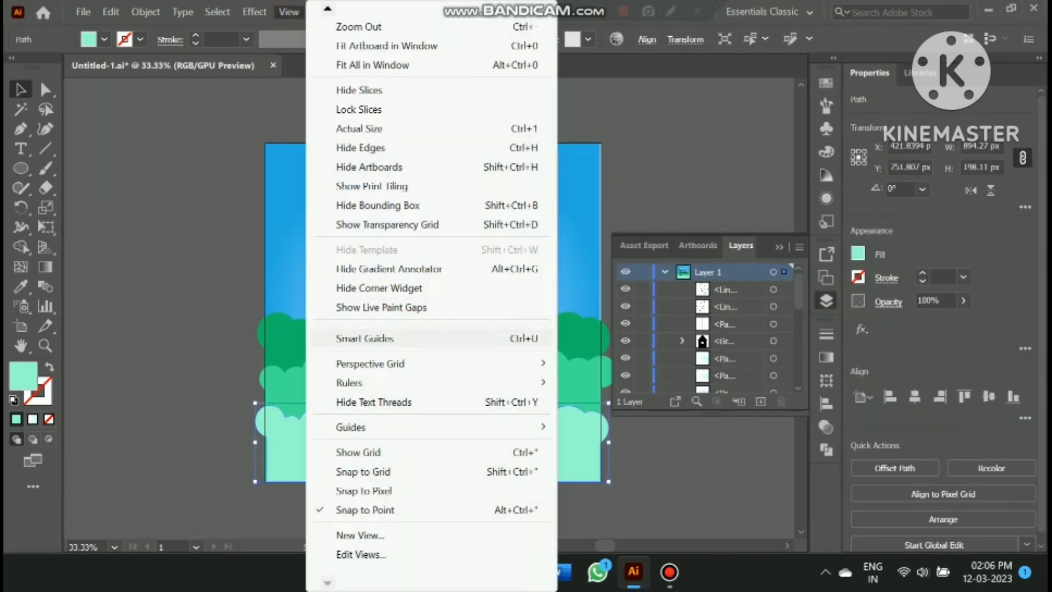
pyautogui.click(365, 339)
pyautogui.click(255, 12)
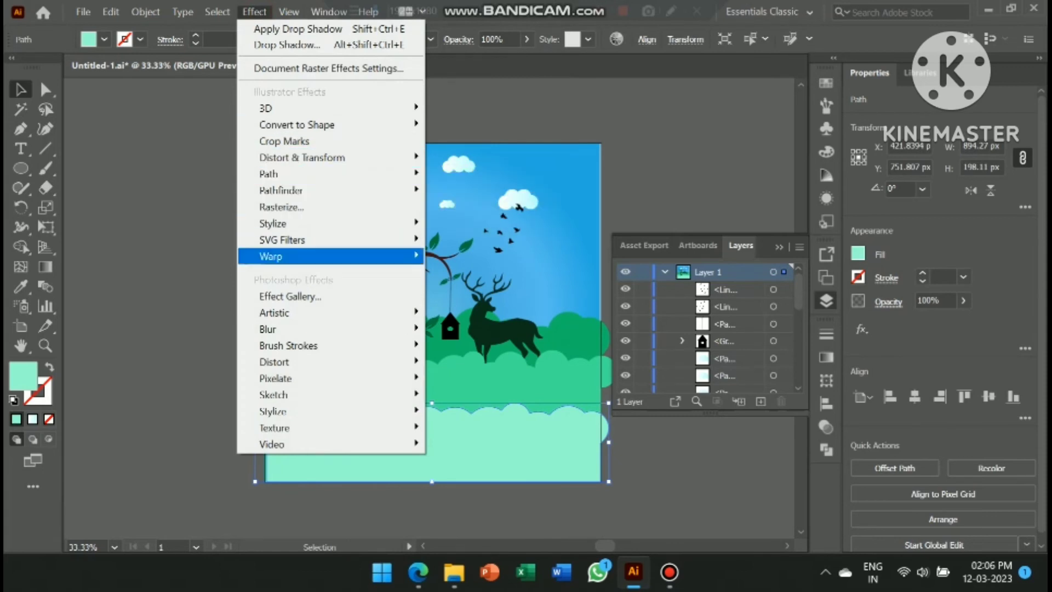
pyautogui.click(488, 226)
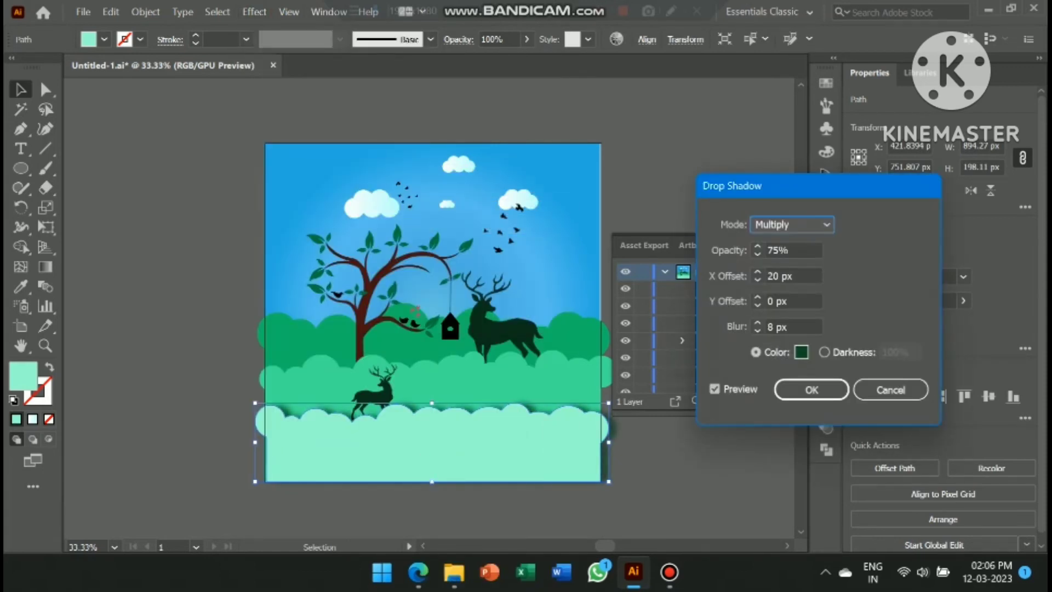
pyautogui.click(801, 352)
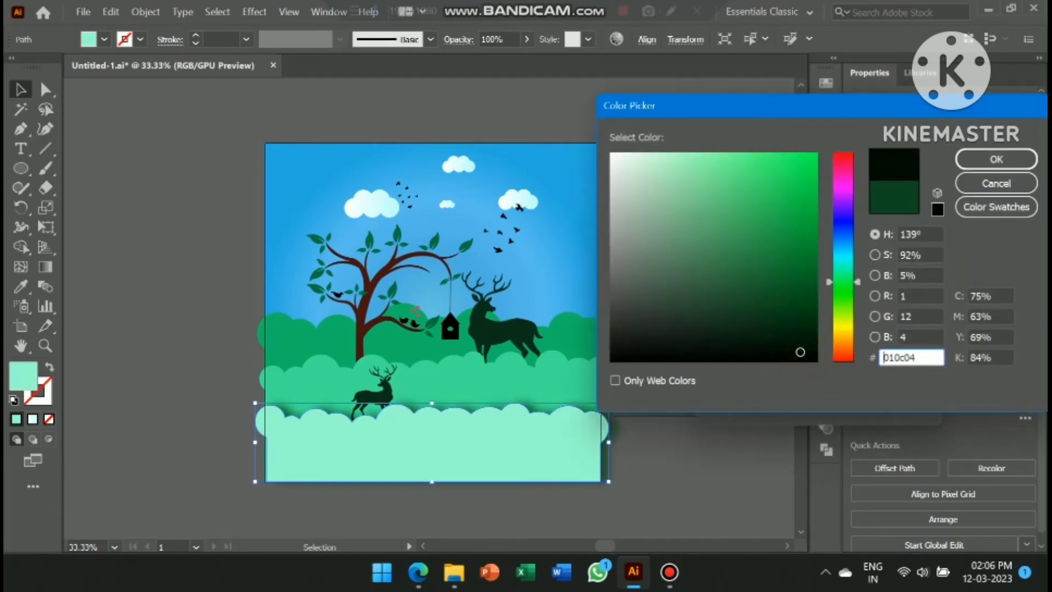
pyautogui.click(796, 235)
pyautogui.click(961, 159)
pyautogui.press('Return')
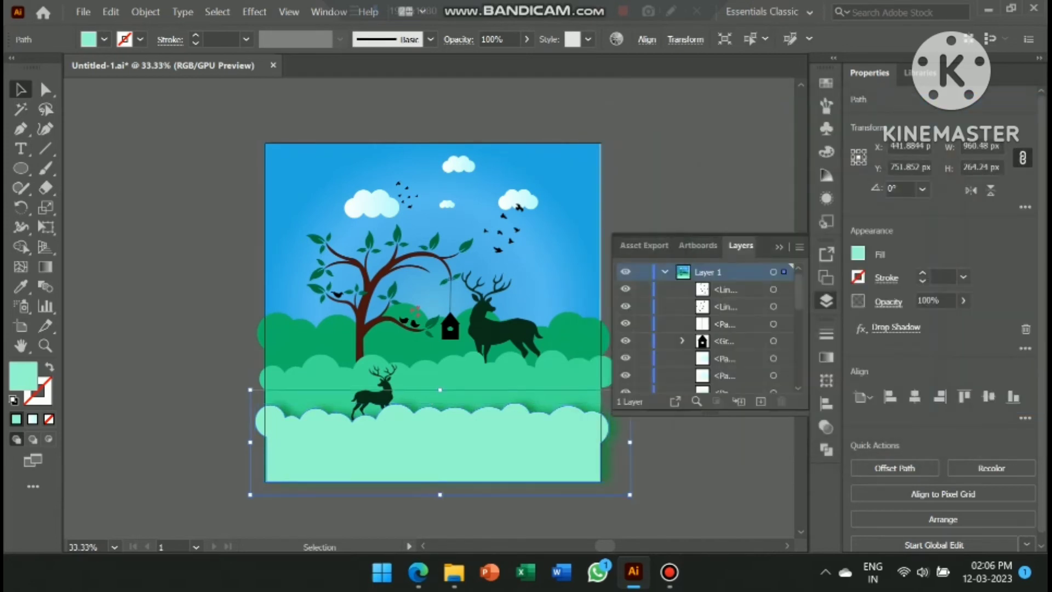
# Step: Give the middle hill a deep green drop shadow
pyautogui.click(256, 12)
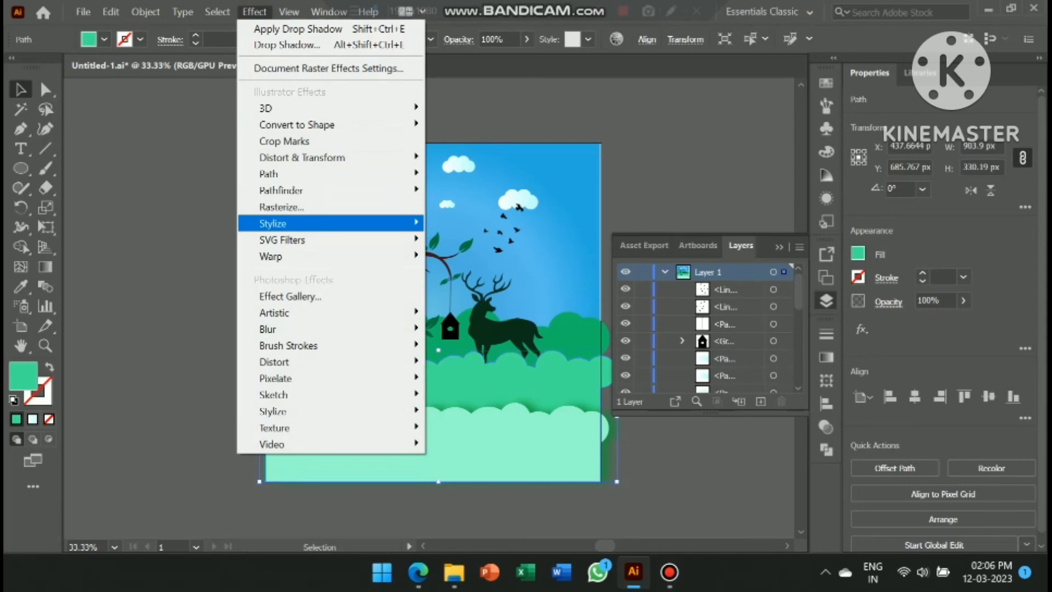
pyautogui.moveTo(352, 223)
pyautogui.click(479, 223)
pyautogui.click(802, 352)
pyautogui.click(813, 268)
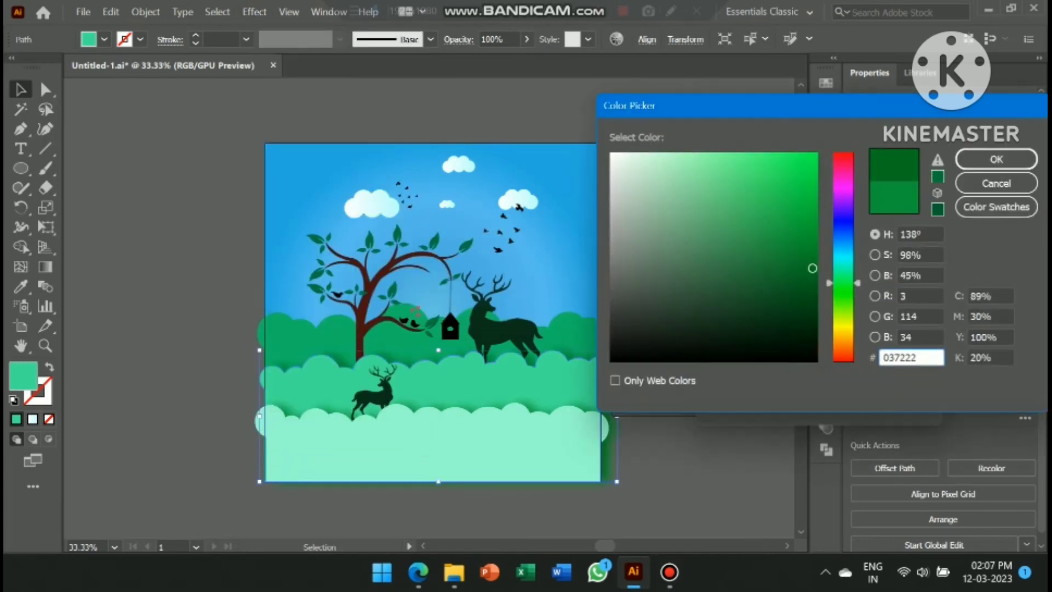
pyautogui.click(996, 159)
pyautogui.press('Return')
# Step: Apply a drop shadow to the back dark-green hill
pyautogui.click(564, 329)
pyautogui.click(255, 11)
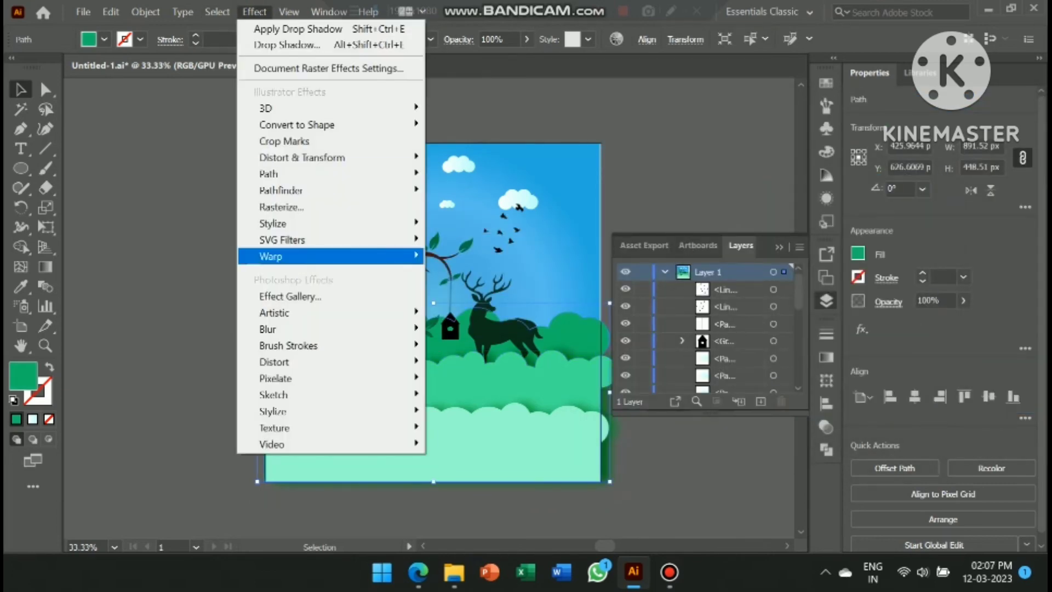
pyautogui.click(282, 42)
pyautogui.click(801, 352)
pyautogui.press('Return')
pyautogui.press('Return')
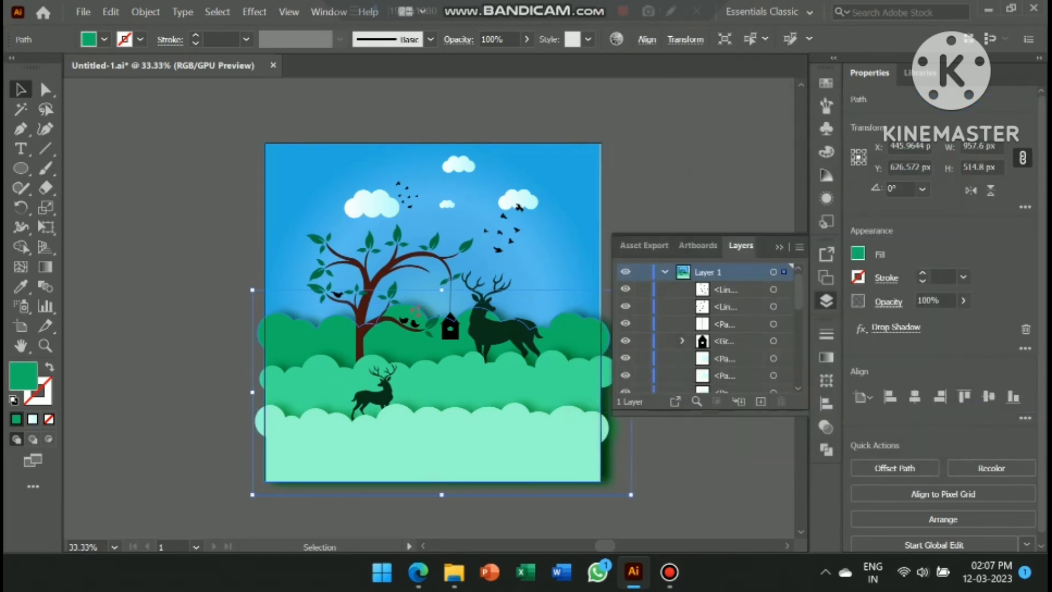
# Step: Reselect the back hill and reapply its drop shadow with a softer 10 px blur
pyautogui.scroll(-1, 433, 313)
pyautogui.hotkey('ctrl', 'shift', 'a')
pyautogui.click(416, 378)
pyautogui.hscroll(-1, 423, 301)
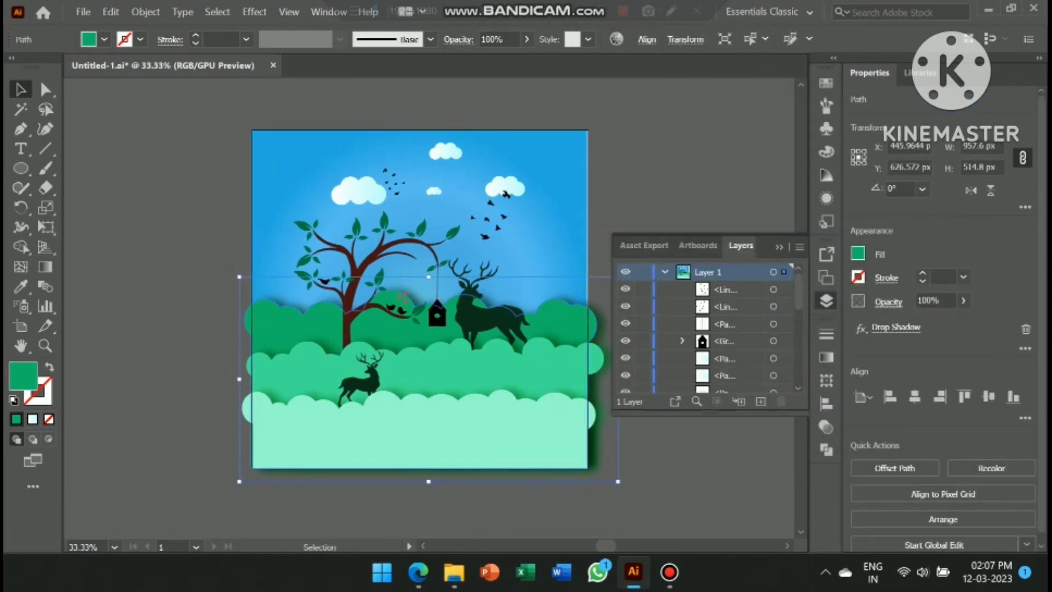
pyautogui.hotkey('ctrl', 'shift', 'a')
pyautogui.hotkey('ctrl', 'z')
pyautogui.hscroll(-1, 422, 301)
pyautogui.hotkey('ctrl', 'shift', 'a')
pyautogui.scroll(1, 603, 306)
pyautogui.hotkey('ctrl', '-')
pyautogui.hscroll(1, 464, 299)
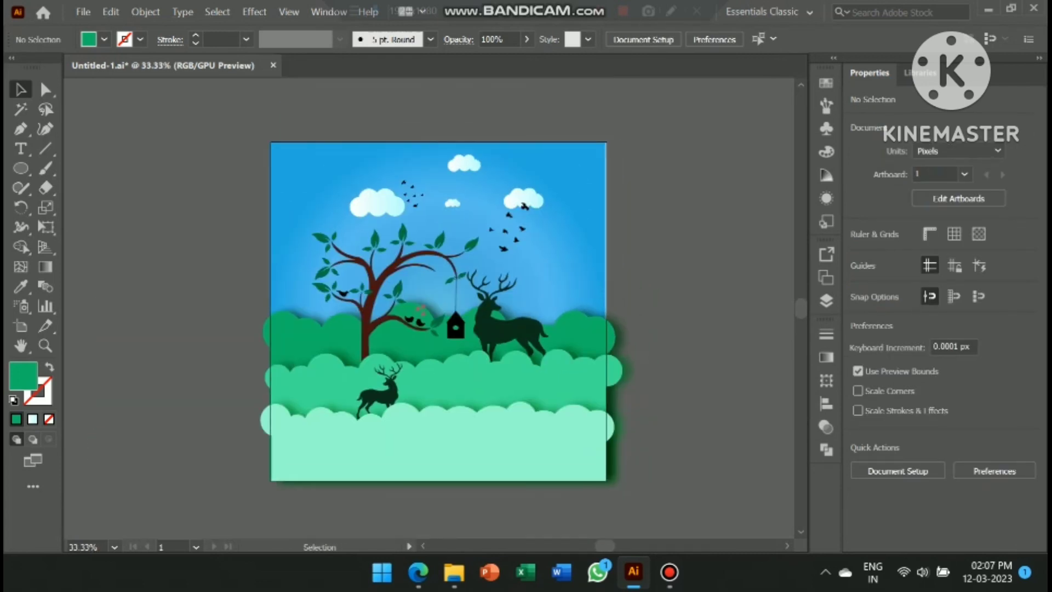
pyautogui.hscroll(-1, 463, 299)
pyautogui.hscroll(-1, 463, 299)
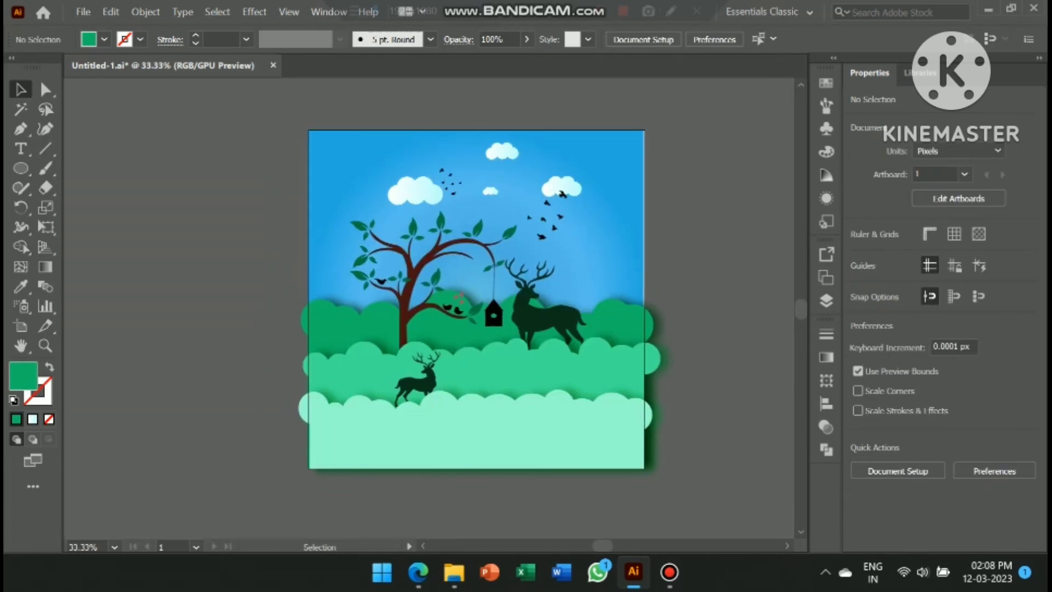
pyautogui.click(417, 378)
pyautogui.hotkey('ctrl', 'alt', 'shift', 'e')
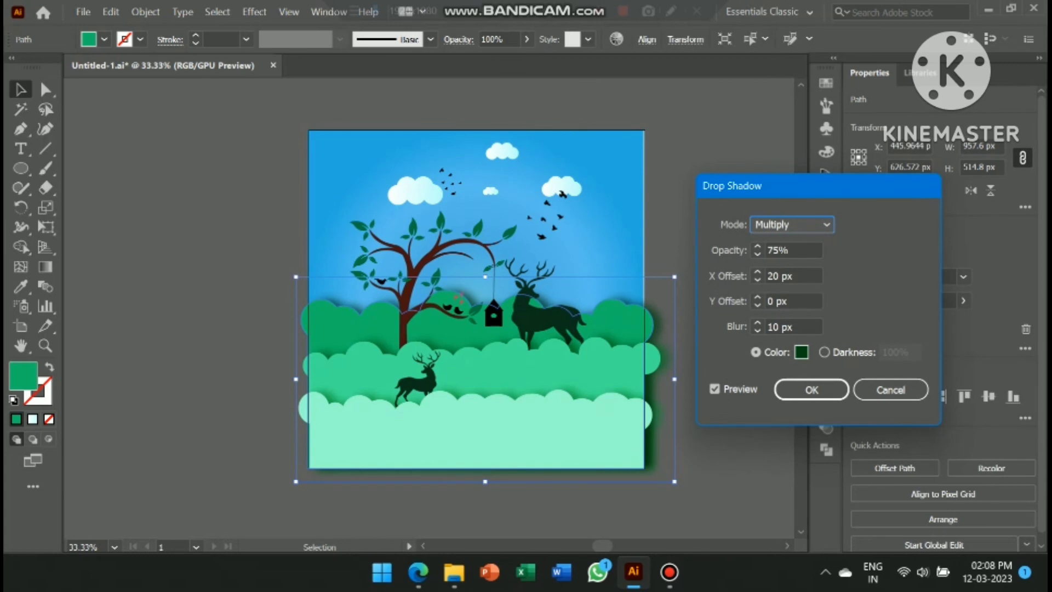
pyautogui.click(812, 390)
# Step: Create a rectangle covering the whole artboard
pyautogui.click(736, 298)
pyautogui.hscroll(3, 735, 299)
pyautogui.click(20, 168)
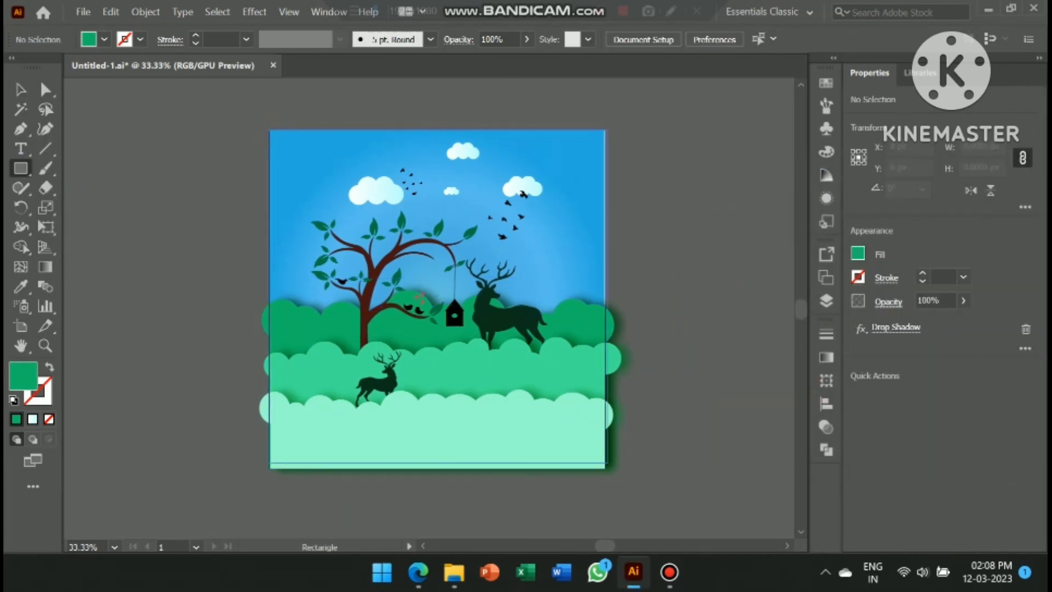
pyautogui.hotkey('ctrl', 'f')
# Step: Draw a circle and combine it with the rectangle into a compound path with a round cutout
pyautogui.moveTo(20, 169); pyautogui.dragTo(82, 206)
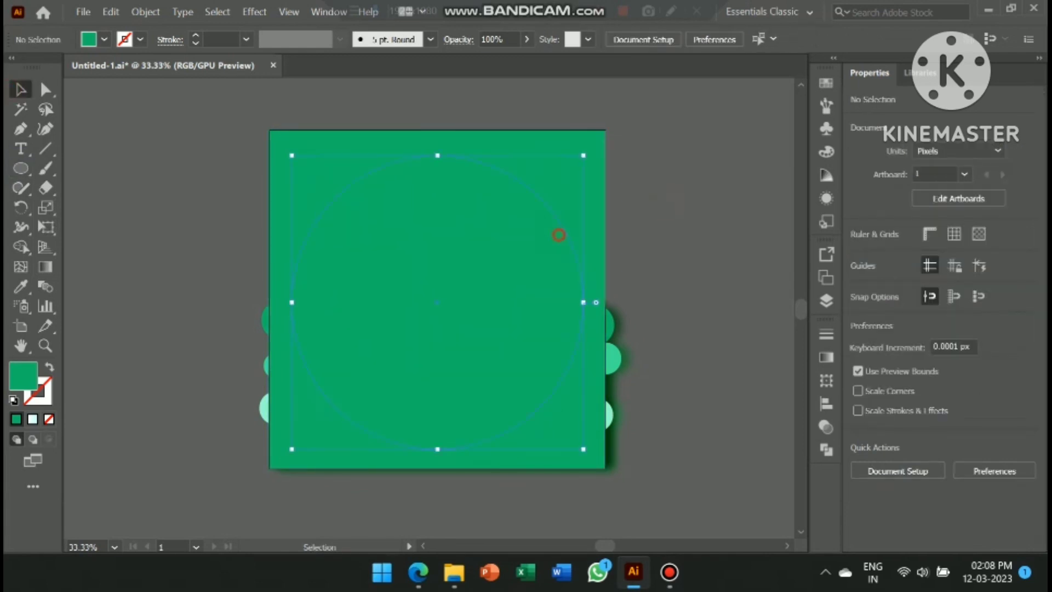
pyautogui.hotkey('ctrl', 'a')
pyautogui.hotkey('ctrl', '8')
pyautogui.hotkey('ctrl', 'shift', 'a')
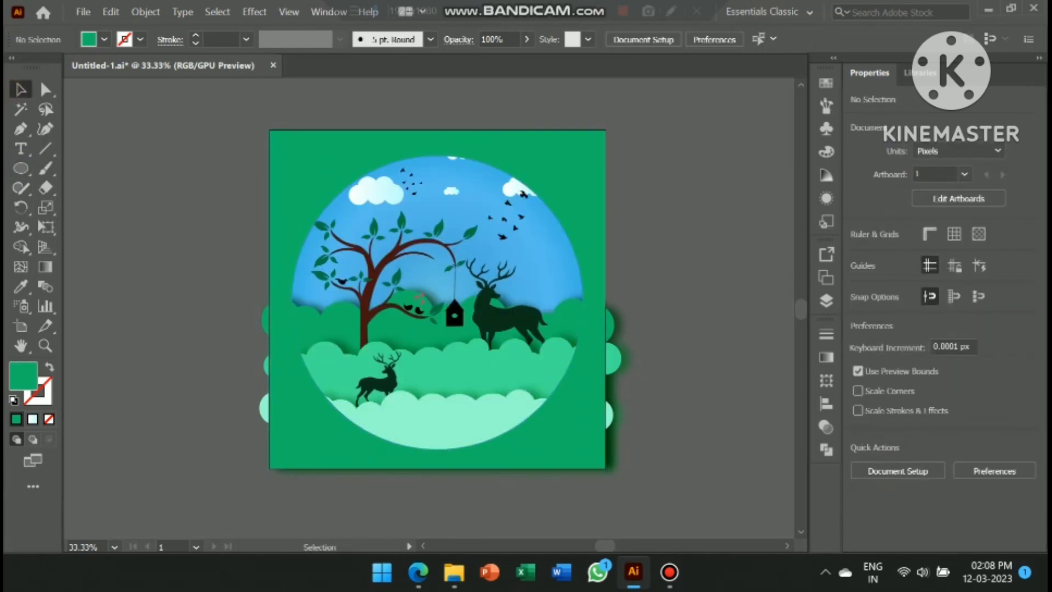
pyautogui.hotkey('ctrl', 'a')
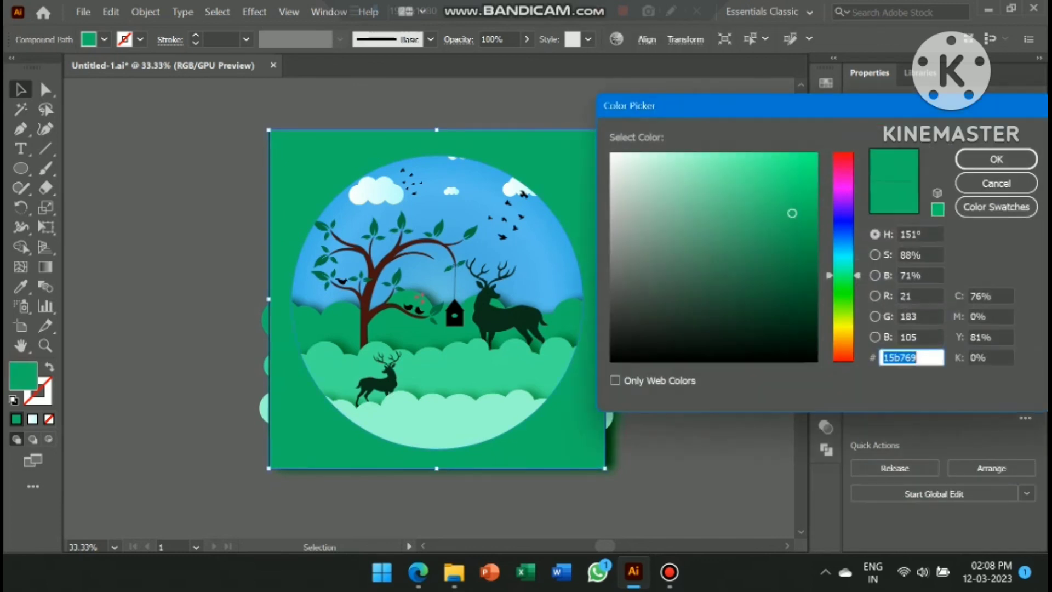
# Step: Fill the frame with pale cyan #dff7f4
pyautogui.doubleClick(23, 376)
pyautogui.moveTo(843, 275); pyautogui.dragTo(843, 263)
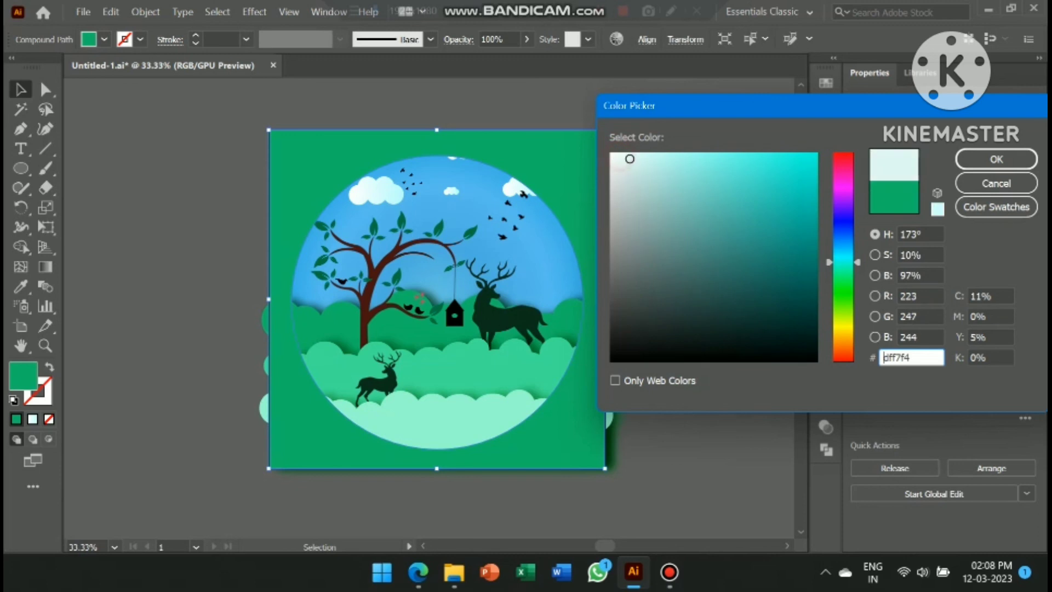
pyautogui.press('Return')
pyautogui.scroll(-1, 437, 296)
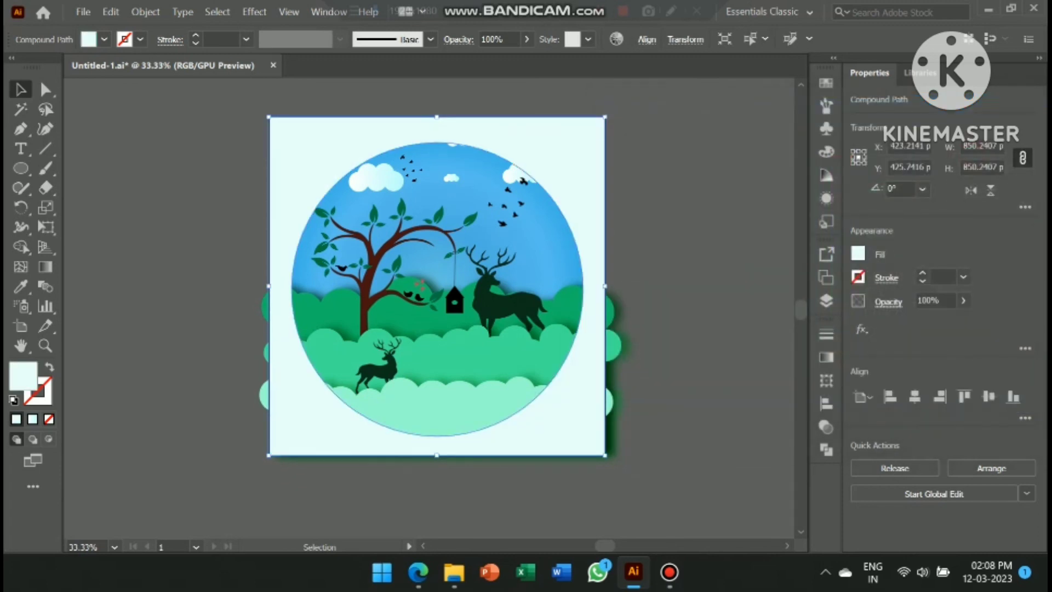
pyautogui.click(255, 12)
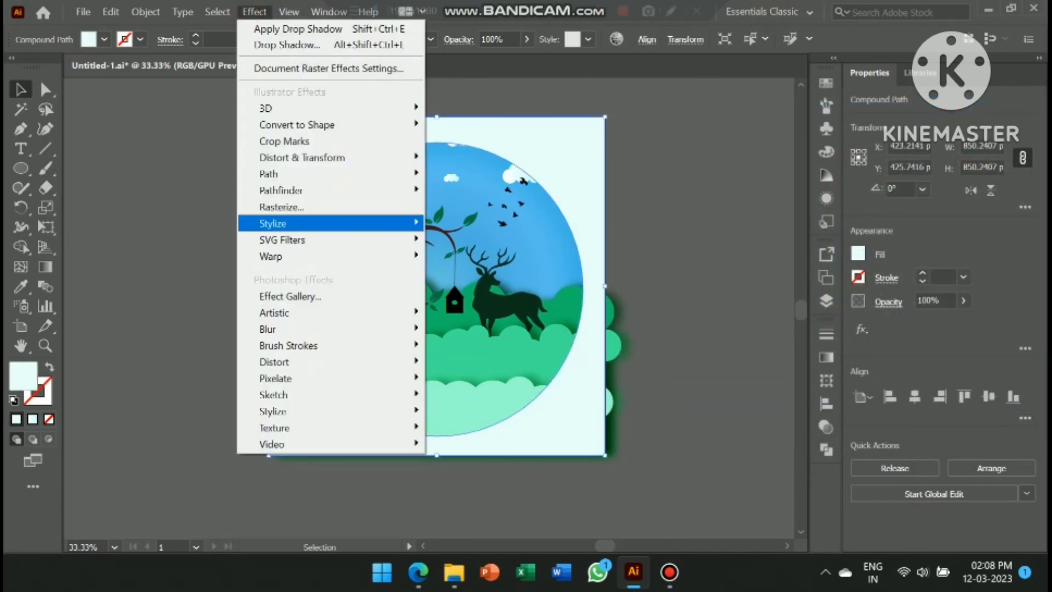